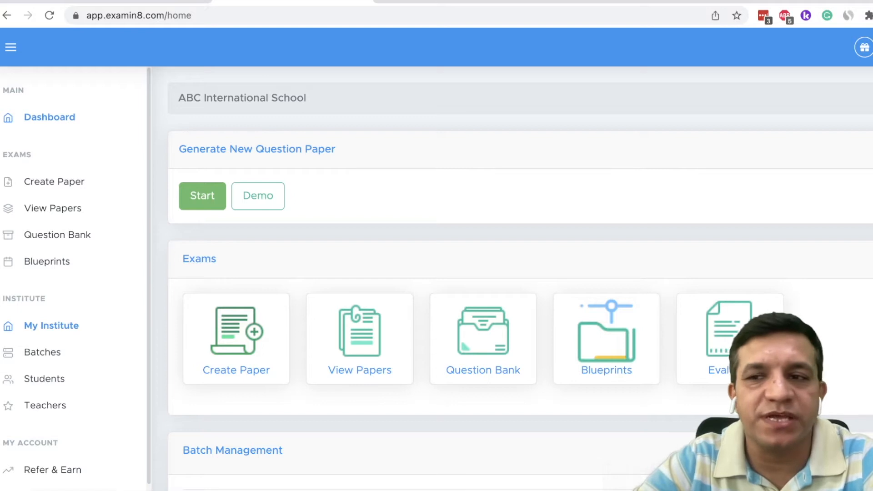
Narrow the browser window to less than half the screen width and start generating a new question paper.
{"action": "left_click_drag", "start_coordinate": [871, 273], "coordinate": [324, 321]}
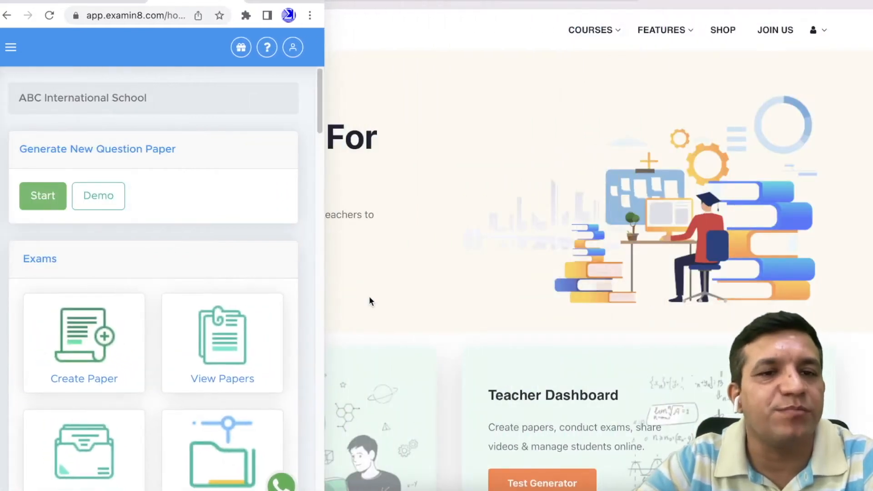
{"action": "left_click_drag", "start_coordinate": [324, 314], "coordinate": [350, 336]}
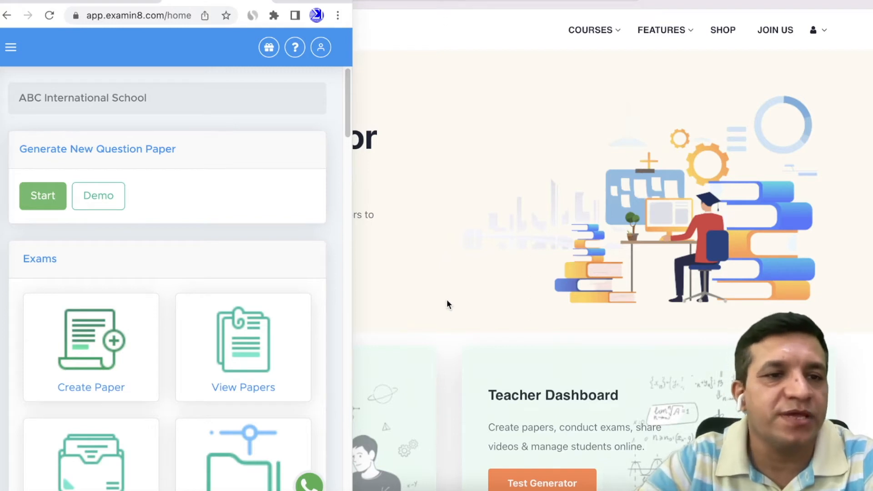
{"action": "left_click", "coordinate": [40, 195]}
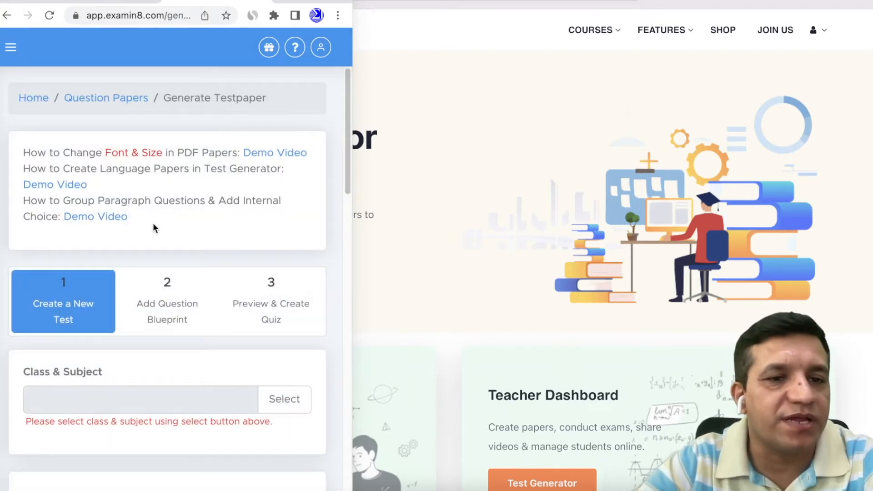
Set the paper's class and subject to CBSE, Class 10, Mathematics.
{"action": "scroll", "coordinate": [190, 201], "scroll_direction": "down", "scroll_amount": 3}
{"action": "left_click", "coordinate": [286, 258]}
{"action": "left_click", "coordinate": [98, 107]}
{"action": "left_click", "coordinate": [83, 121]}
{"action": "left_click", "coordinate": [108, 143]}
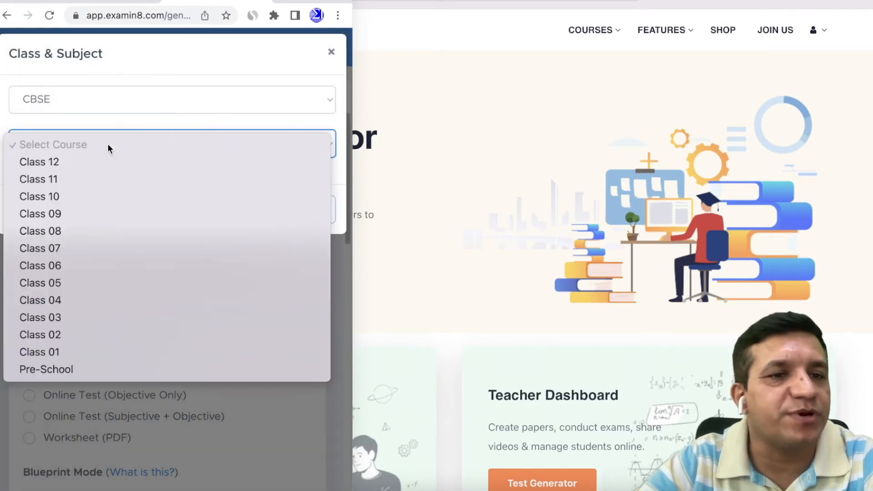
{"action": "left_click", "coordinate": [82, 196]}
{"action": "left_click", "coordinate": [107, 188]}
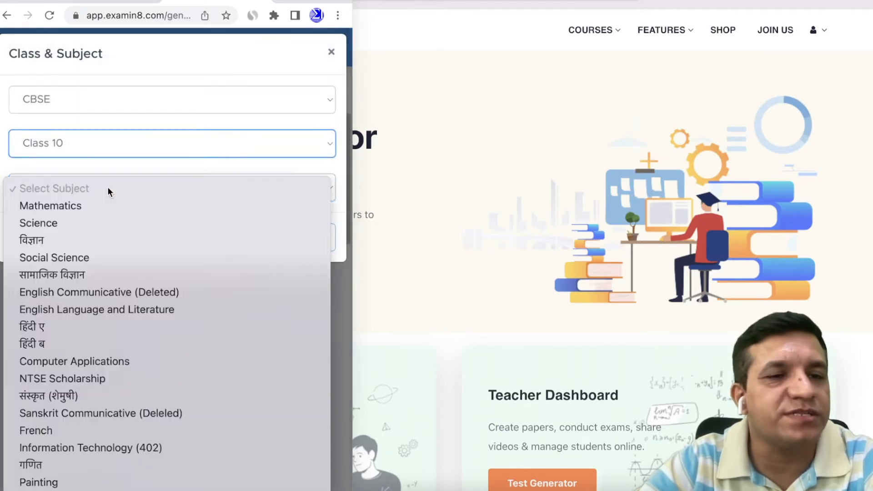
{"action": "left_click", "coordinate": [77, 209]}
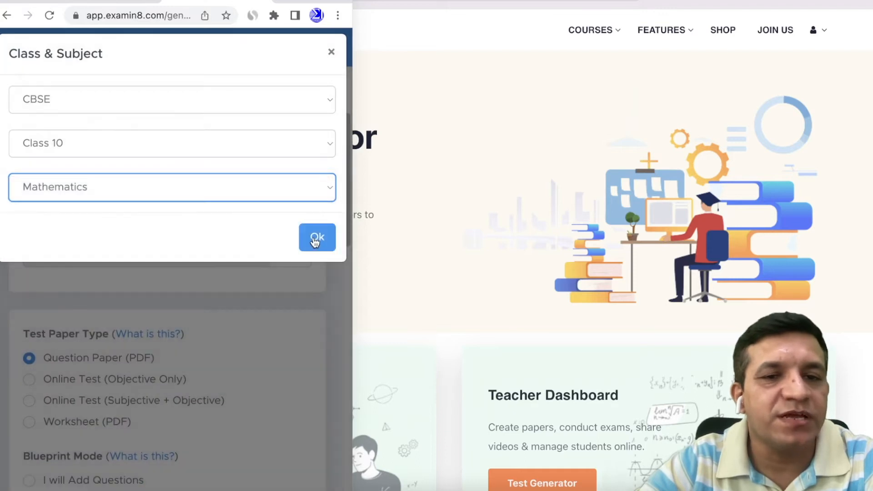
{"action": "left_click", "coordinate": [315, 238]}
Name the test paper "Unit Test - 01" and set the time allowed to 180 minutes.
{"action": "scroll", "coordinate": [193, 236], "scroll_direction": "down", "scroll_amount": 3}
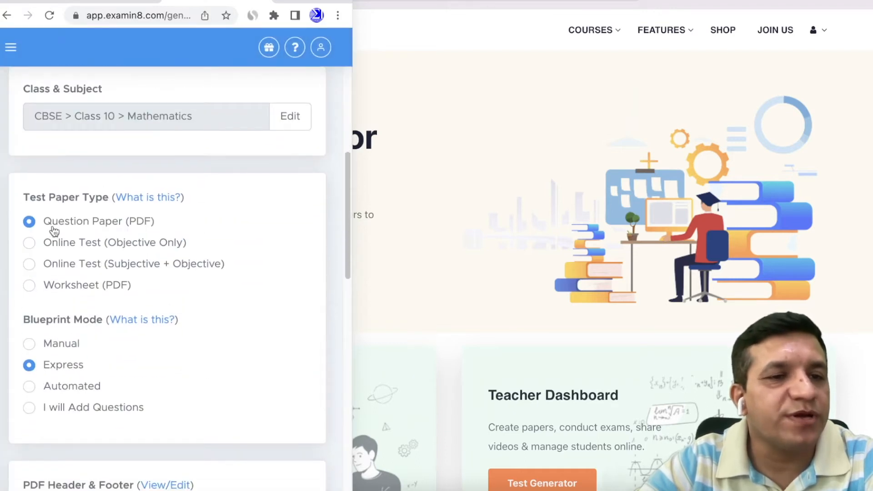
{"action": "scroll", "coordinate": [205, 234], "scroll_direction": "down", "scroll_amount": 1}
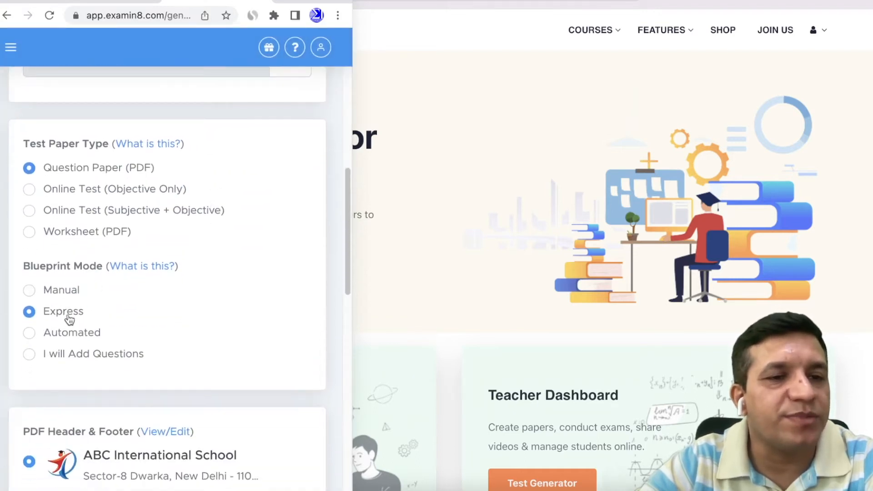
{"action": "scroll", "coordinate": [225, 255], "scroll_direction": "down", "scroll_amount": 2}
{"action": "scroll", "coordinate": [227, 220], "scroll_direction": "down", "scroll_amount": 4}
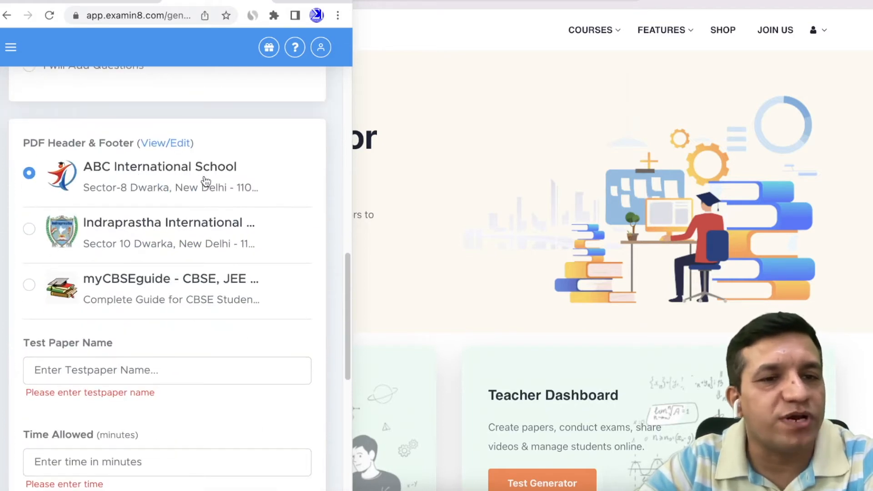
{"action": "scroll", "coordinate": [171, 245], "scroll_direction": "down", "scroll_amount": 4}
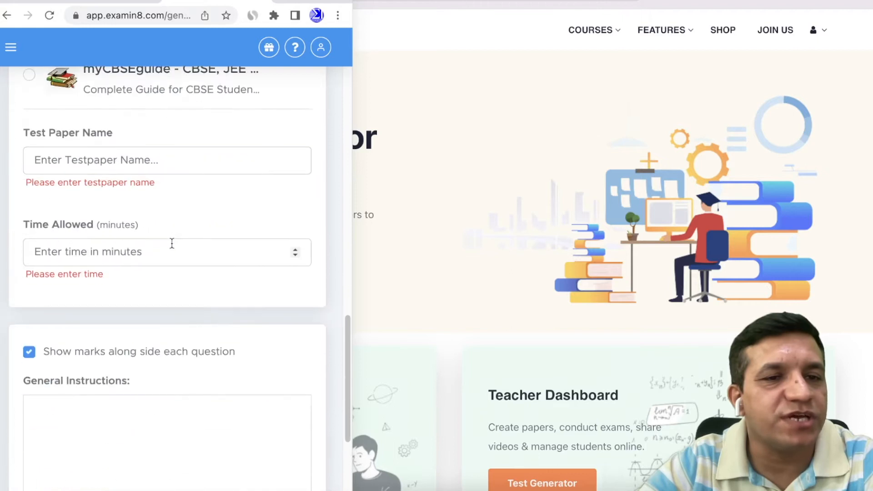
{"action": "left_click", "coordinate": [74, 166]}
{"action": "type", "text": "Test"}
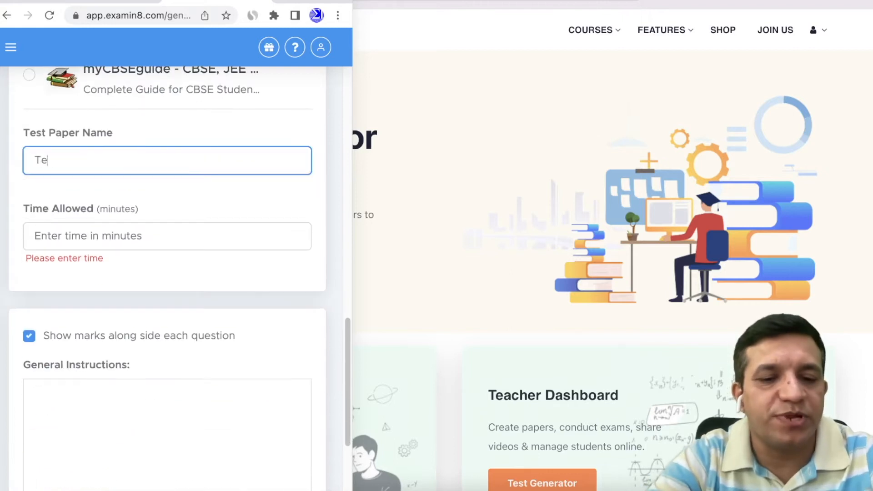
{"action": "key", "text": "BackSpace"}
{"action": "key", "text": "BackSpace"}
{"action": "key", "text": "BackSpace"}
{"action": "key", "text": "BackSpace"}
{"action": "type", "text": "Unit Test - 01"}
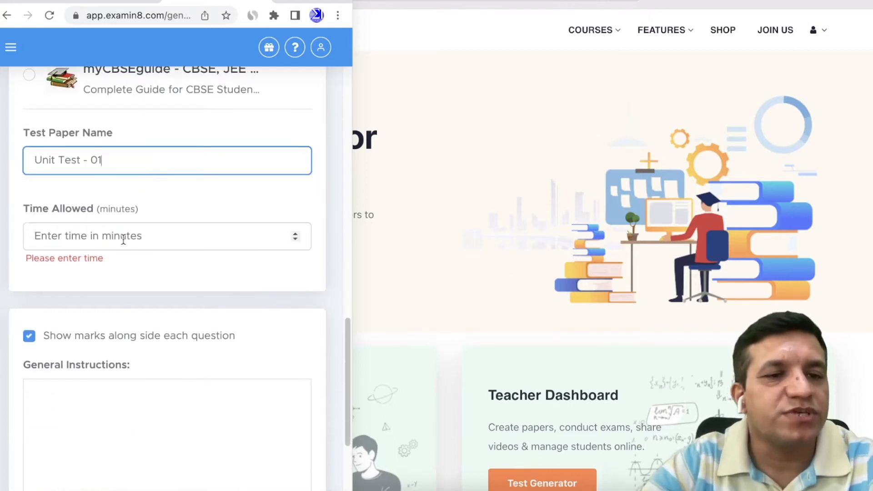
{"action": "left_click", "coordinate": [123, 239]}
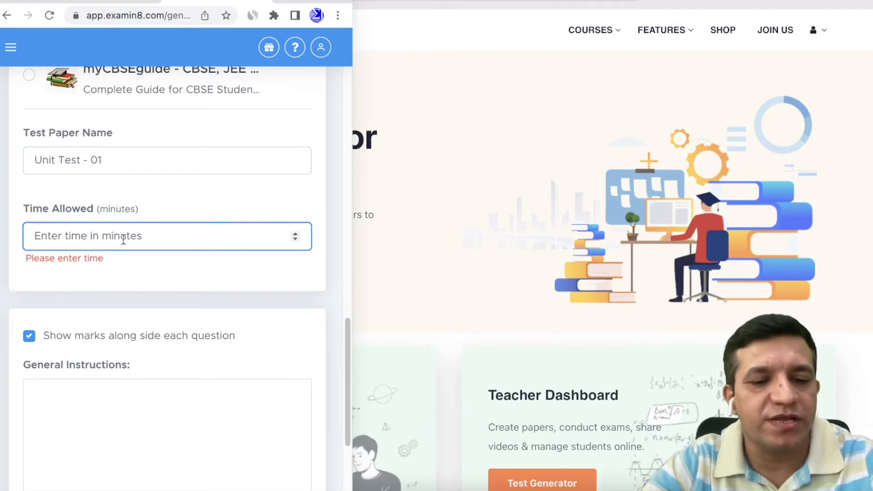
{"action": "type", "text": "180"}
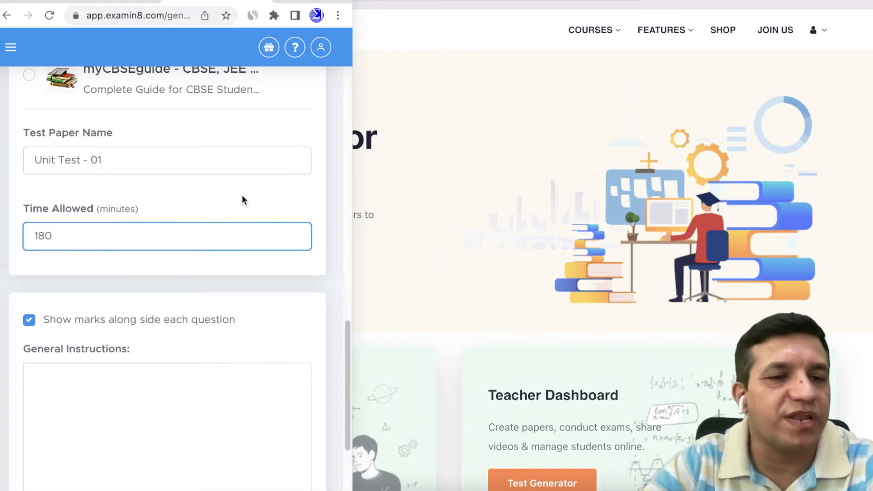
Agree to the test generator's Terms of Use and continue to the chapter selection.
{"action": "scroll", "coordinate": [226, 230], "scroll_direction": "down", "scroll_amount": 3}
{"action": "left_click", "coordinate": [119, 304]}
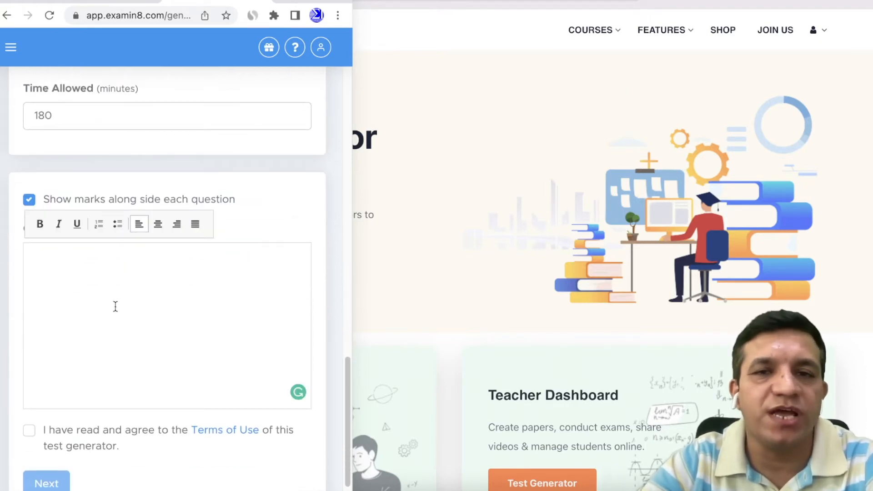
{"action": "left_click", "coordinate": [248, 225]}
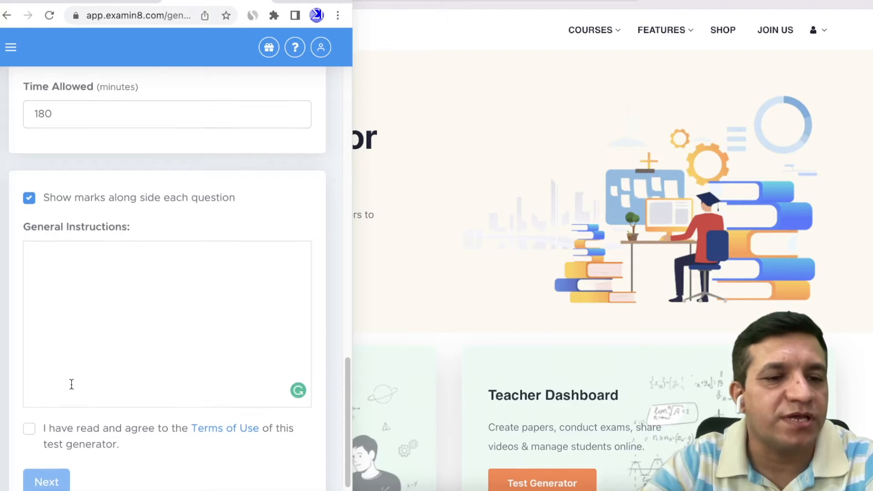
{"action": "scroll", "coordinate": [45, 378], "scroll_direction": "down", "scroll_amount": 2}
{"action": "left_click", "coordinate": [29, 361]}
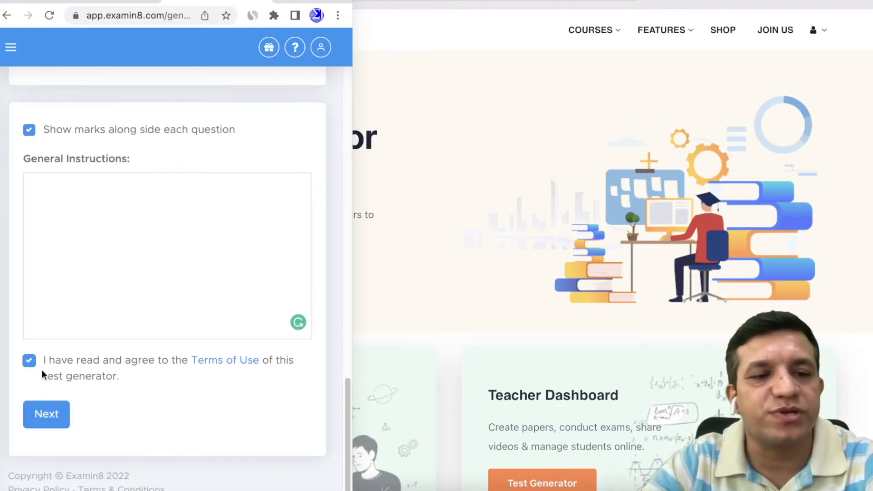
{"action": "left_click", "coordinate": [46, 414]}
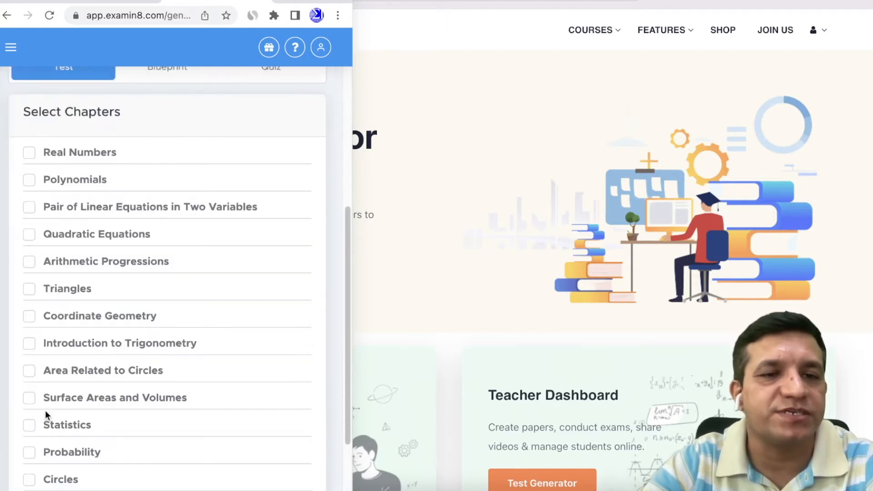
Select the Real Numbers chapter and its topic The Fundamental Theorem of Arithmetic (X-1.2).
{"action": "scroll", "coordinate": [116, 259], "scroll_direction": "down", "scroll_amount": 3}
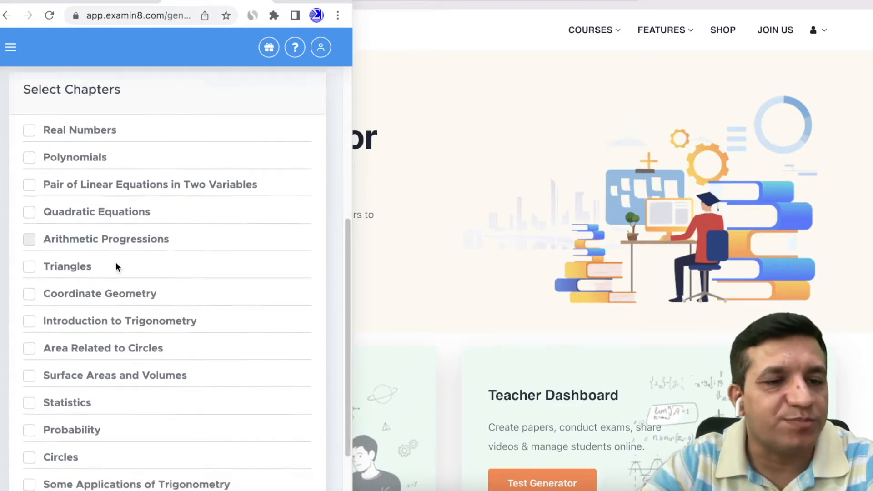
{"action": "scroll", "coordinate": [111, 285], "scroll_direction": "up", "scroll_amount": 10}
{"action": "scroll", "coordinate": [117, 282], "scroll_direction": "down", "scroll_amount": 5}
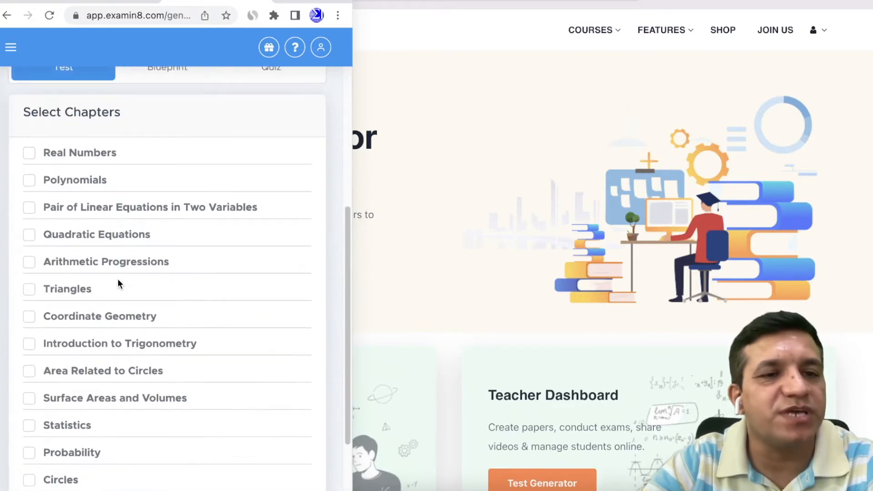
{"action": "left_click", "coordinate": [29, 142]}
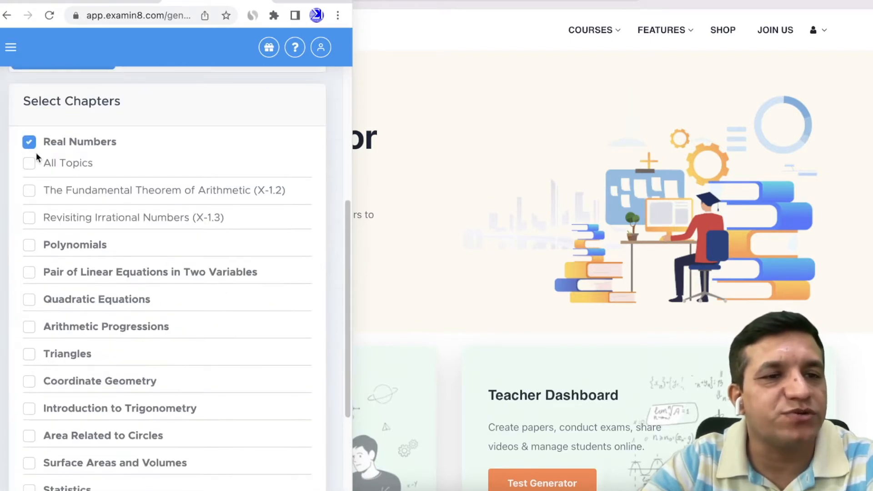
{"action": "scroll", "coordinate": [191, 208], "scroll_direction": "down", "scroll_amount": 10}
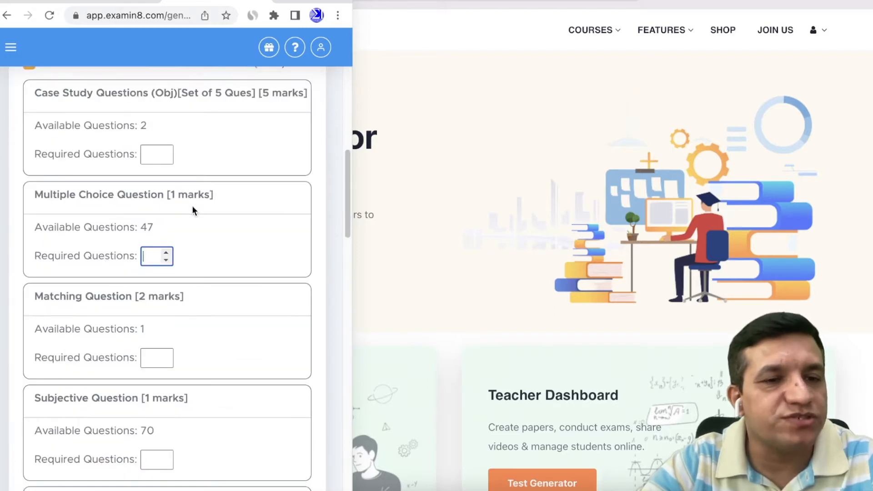
Require 2 one-mark multiple choice questions for the Fundamental Theorem of Arithmetic topic.
{"action": "left_click_drag", "start_coordinate": [140, 227], "coordinate": [153, 229]}
{"action": "left_click", "coordinate": [156, 257]}
{"action": "type", "text": "2"}
Require 2 one-mark and 2 two-mark subjective questions for the Fundamental Theorem of Arithmetic topic.
{"action": "scroll", "coordinate": [235, 276], "scroll_direction": "down", "scroll_amount": 5}
{"action": "left_click", "coordinate": [153, 250]}
{"action": "type", "text": "2"}
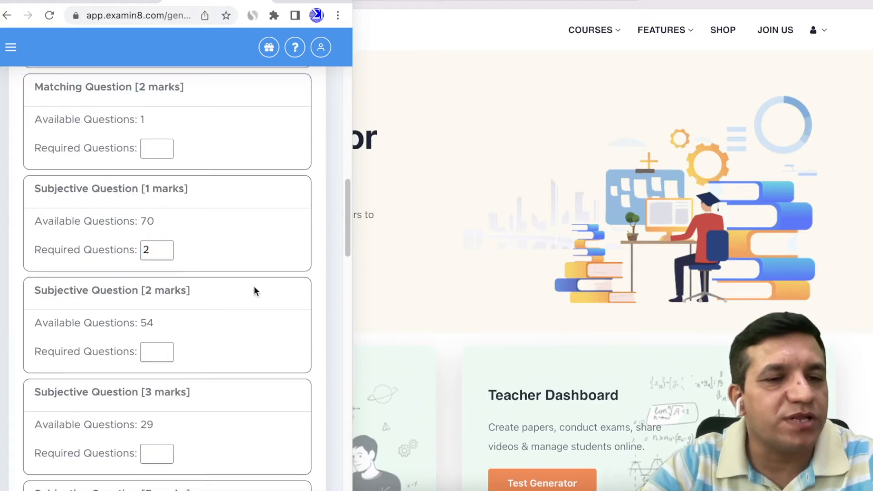
{"action": "scroll", "coordinate": [240, 267], "scroll_direction": "down", "scroll_amount": 2}
{"action": "left_click", "coordinate": [151, 283]}
{"action": "type", "text": "2"}
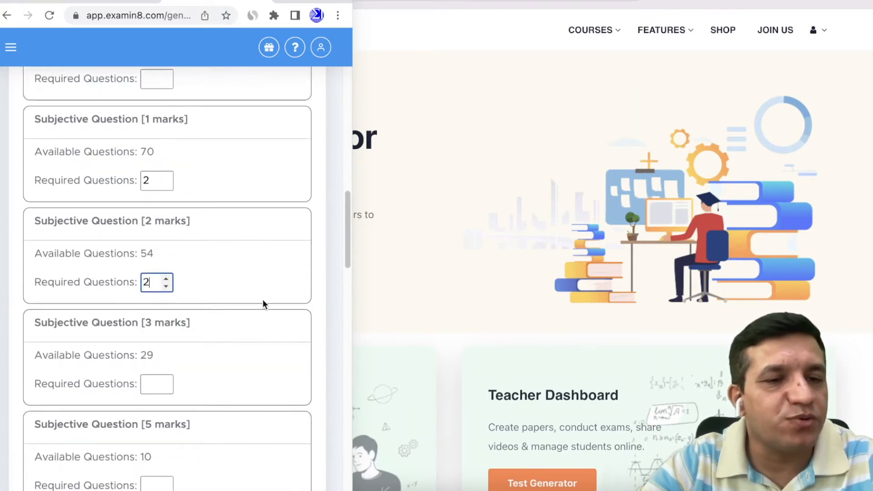
Require 2 three-mark and 2 five-mark subjective questions for the same Real Numbers topic.
{"action": "scroll", "coordinate": [227, 282], "scroll_direction": "down", "scroll_amount": 2}
{"action": "left_click", "coordinate": [156, 300]}
{"action": "type", "text": "2"}
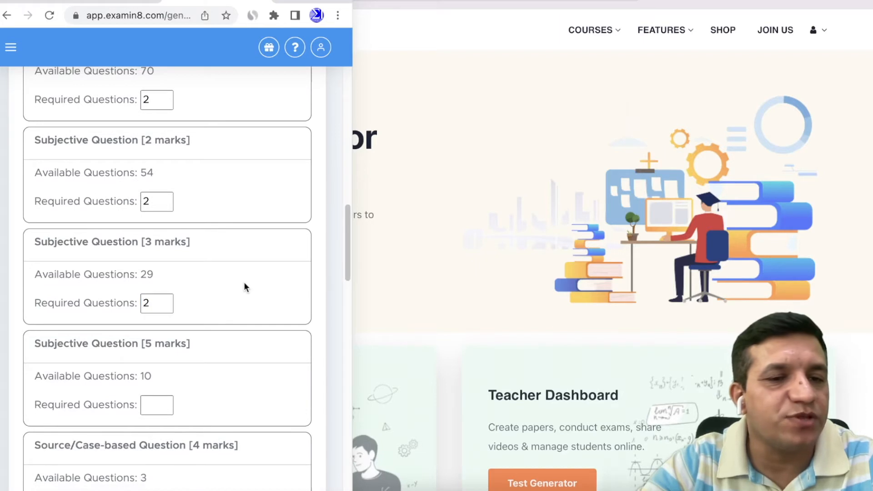
{"action": "scroll", "coordinate": [244, 287], "scroll_direction": "down", "scroll_amount": 3}
{"action": "left_click", "coordinate": [153, 252]}
{"action": "type", "text": "2"}
{"action": "left_click", "coordinate": [245, 249]}
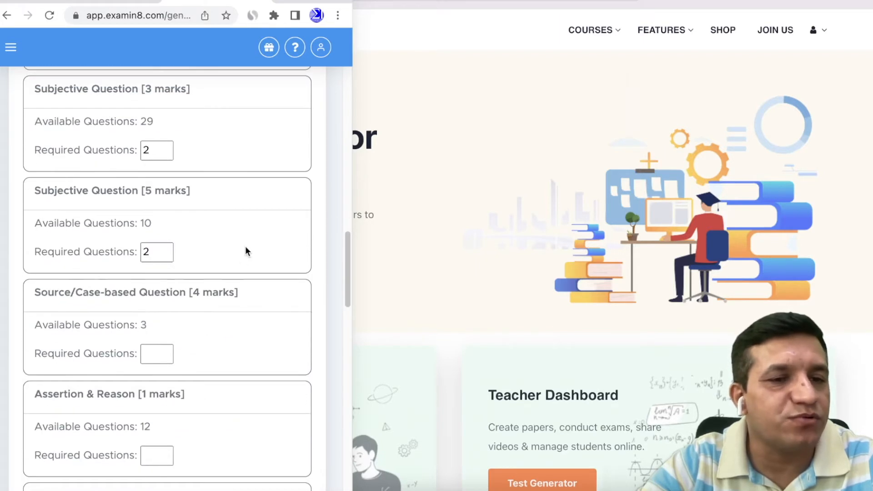
Require 1 one-mark Assertion & Reason question for the Fundamental Theorem of Arithmetic topic.
{"action": "scroll", "coordinate": [248, 243], "scroll_direction": "down", "scroll_amount": 3}
{"action": "scroll", "coordinate": [222, 189], "scroll_direction": "down", "scroll_amount": 3}
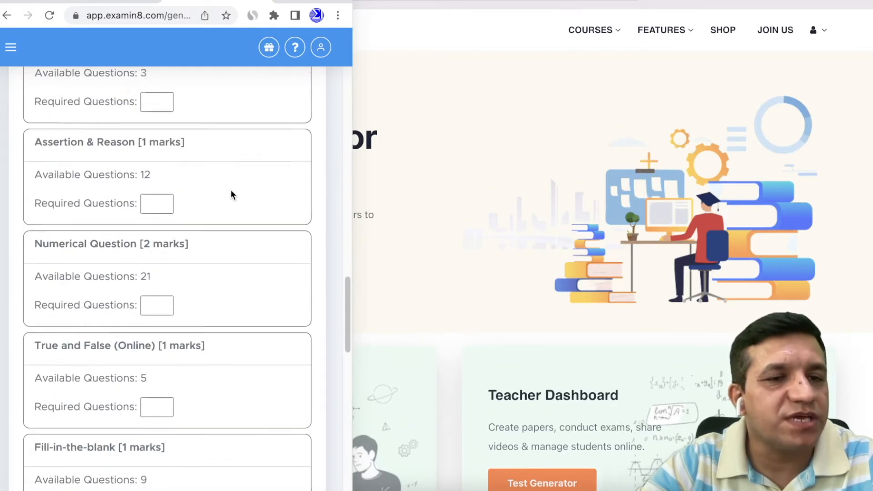
{"action": "left_click", "coordinate": [149, 187]}
{"action": "type", "text": "1"}
{"action": "left_click", "coordinate": [247, 178]}
Add the Polynomials chapter to the paper with All Topics selected.
{"action": "scroll", "coordinate": [245, 180], "scroll_direction": "down", "scroll_amount": 4}
{"action": "scroll", "coordinate": [239, 191], "scroll_direction": "down", "scroll_amount": 5}
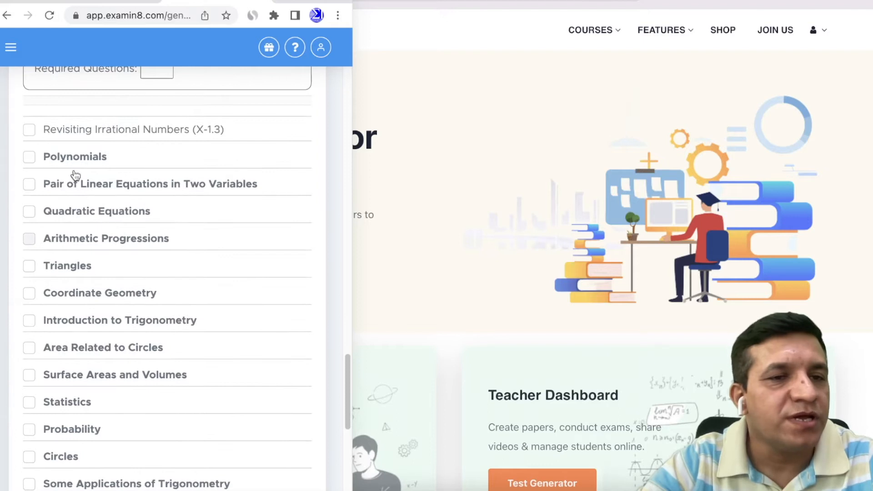
{"action": "left_click", "coordinate": [29, 157]}
{"action": "left_click", "coordinate": [35, 182]}
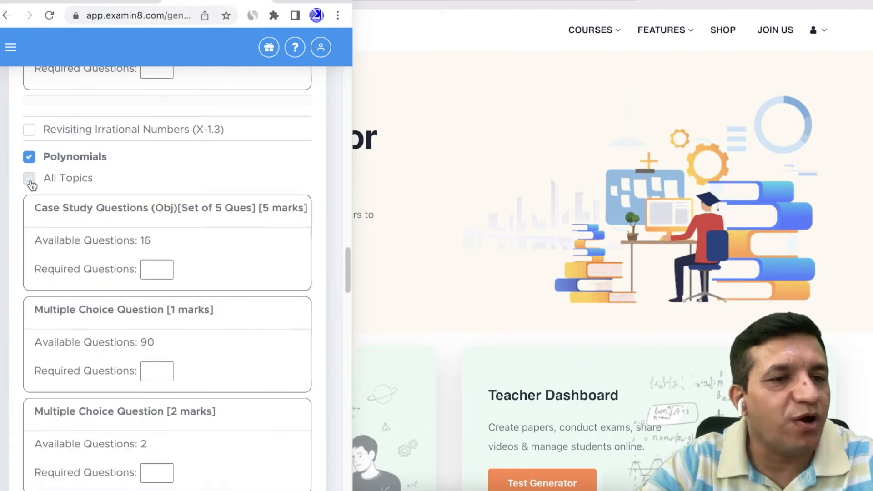
Require 2 one-mark multiple choice and 2 one-mark subjective questions for Polynomials.
{"action": "scroll", "coordinate": [120, 187], "scroll_direction": "down", "scroll_amount": 2}
{"action": "scroll", "coordinate": [121, 186], "scroll_direction": "down", "scroll_amount": 1}
{"action": "left_click", "coordinate": [147, 223]}
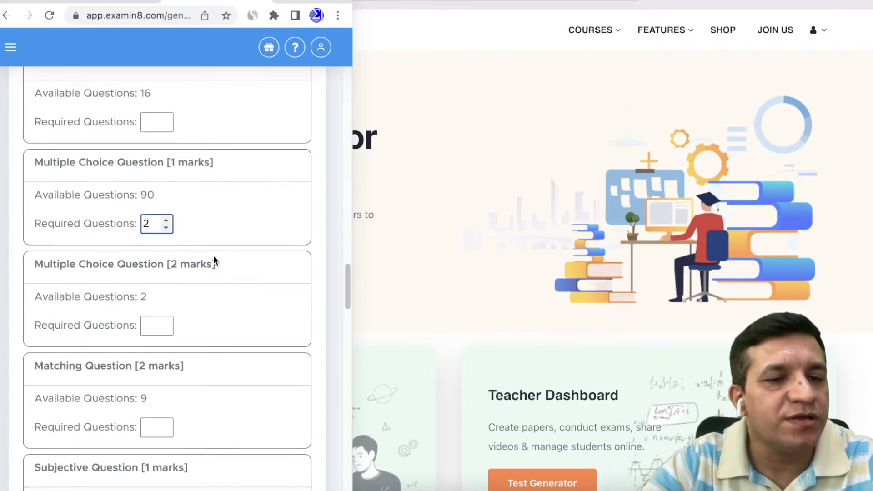
{"action": "scroll", "coordinate": [217, 259], "scroll_direction": "down", "scroll_amount": 5}
{"action": "left_click", "coordinate": [150, 279]}
{"action": "type", "text": "2"}
Add the Surface Areas and Volumes chapter to the paper with All Topics selected.
{"action": "scroll", "coordinate": [224, 244], "scroll_direction": "down", "scroll_amount": 12}
{"action": "scroll", "coordinate": [125, 245], "scroll_direction": "down", "scroll_amount": 13}
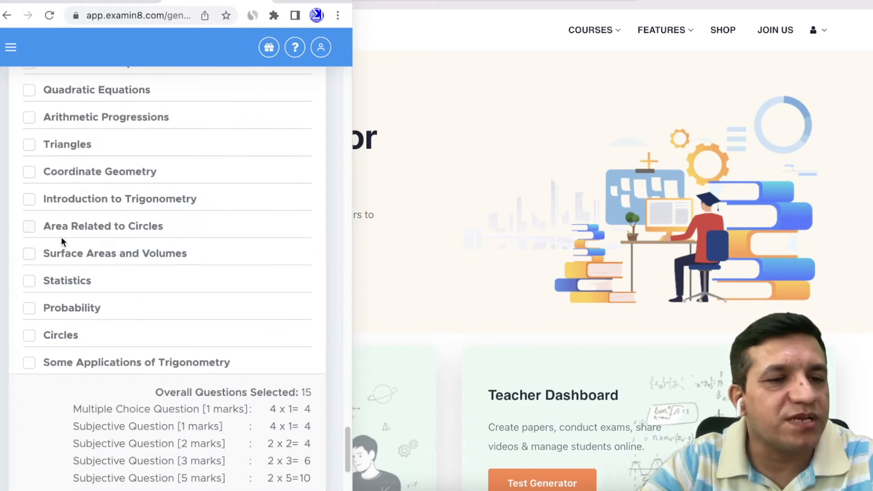
{"action": "left_click", "coordinate": [38, 254]}
{"action": "scroll", "coordinate": [120, 218], "scroll_direction": "down", "scroll_amount": 2}
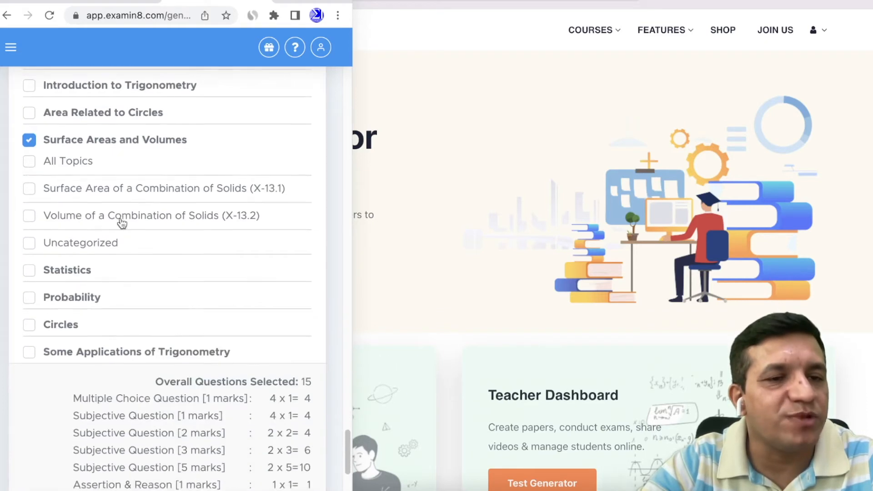
{"action": "left_click", "coordinate": [29, 162]}
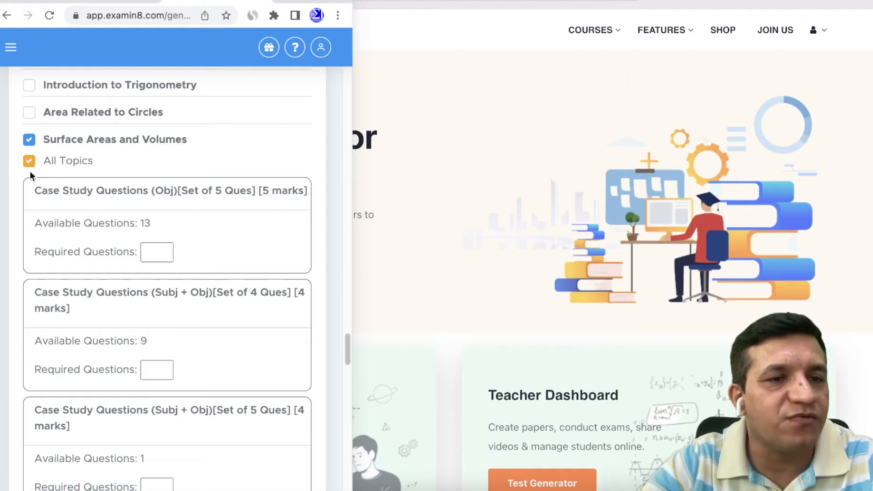
{"action": "scroll", "coordinate": [99, 204], "scroll_direction": "down", "scroll_amount": 2}
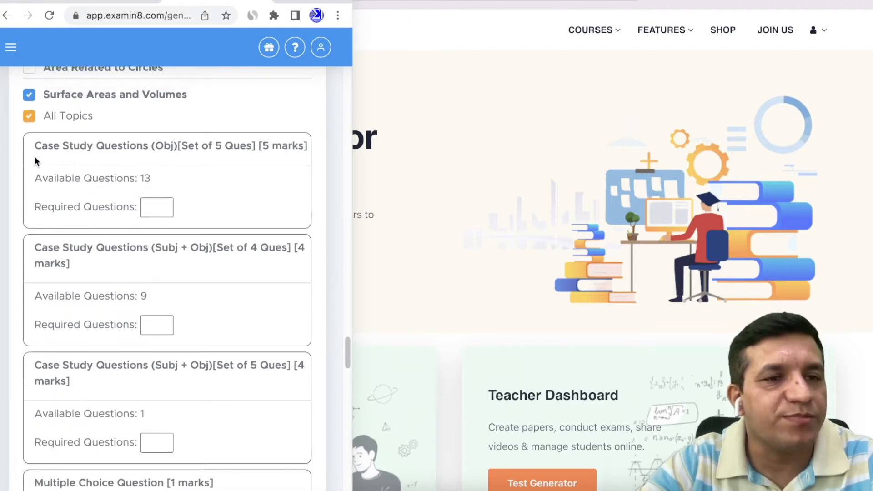
{"action": "scroll", "coordinate": [73, 167], "scroll_direction": "up", "scroll_amount": 1}
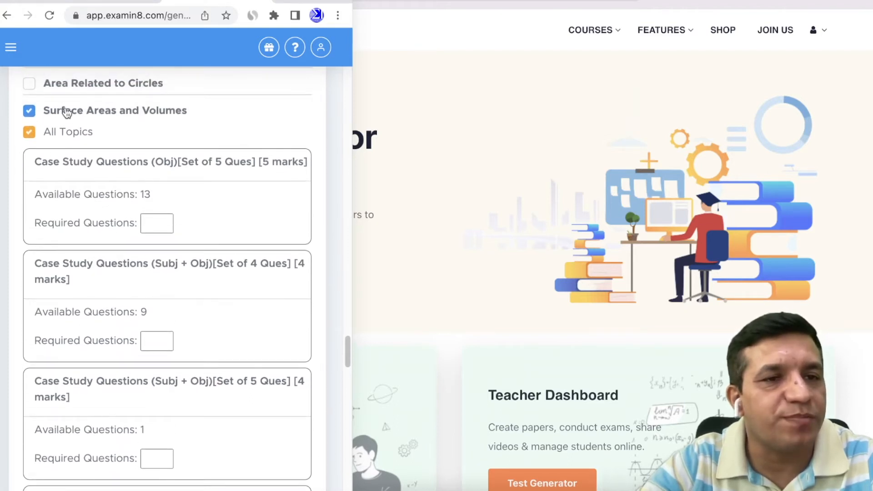
Require 2 four-mark Case Study (Subj + Obj) questions from the Set of 4 Ques type for Surface Areas and Volumes.
{"action": "scroll", "coordinate": [177, 213], "scroll_direction": "down", "scroll_amount": 2}
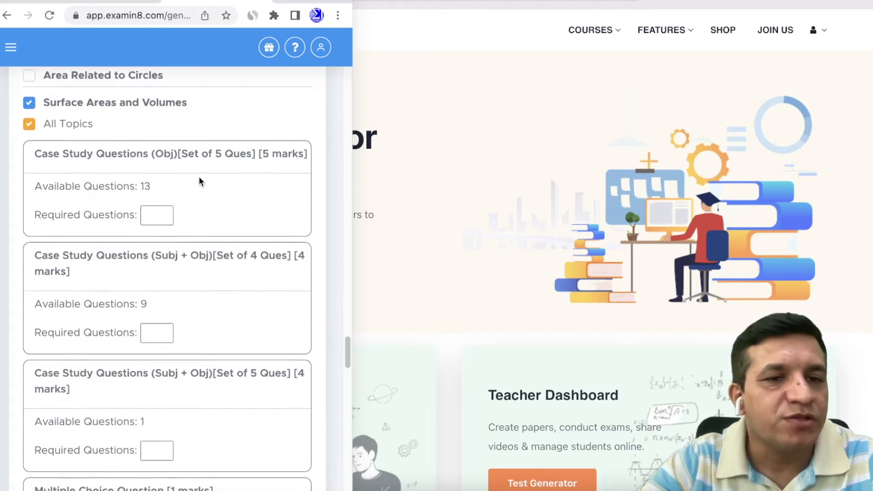
{"action": "left_click_drag", "start_coordinate": [155, 226], "coordinate": [206, 226]}
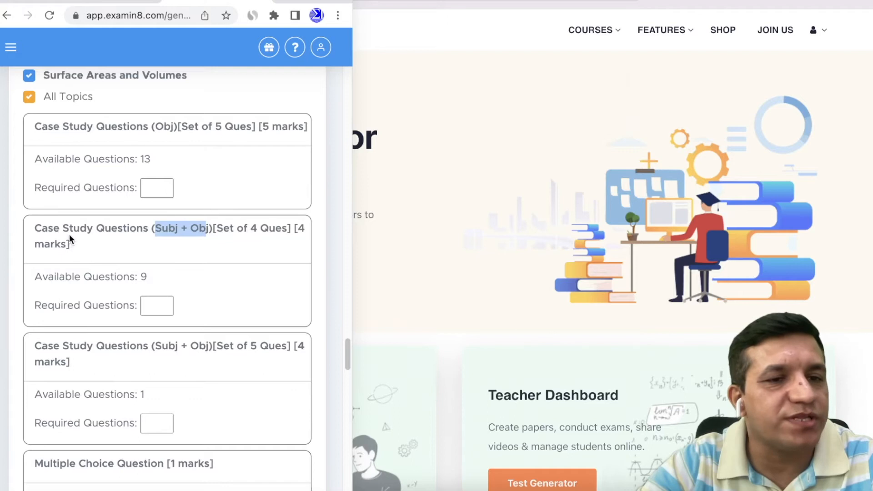
{"action": "left_click", "coordinate": [148, 305]}
{"action": "type", "text": "2"}
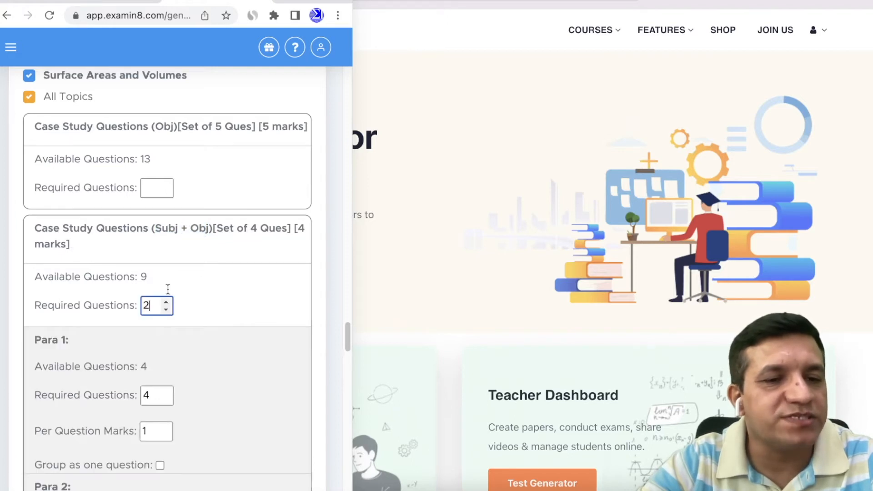
{"action": "scroll", "coordinate": [203, 255], "scroll_direction": "down", "scroll_amount": 5}
{"action": "scroll", "coordinate": [101, 296], "scroll_direction": "down", "scroll_amount": 2}
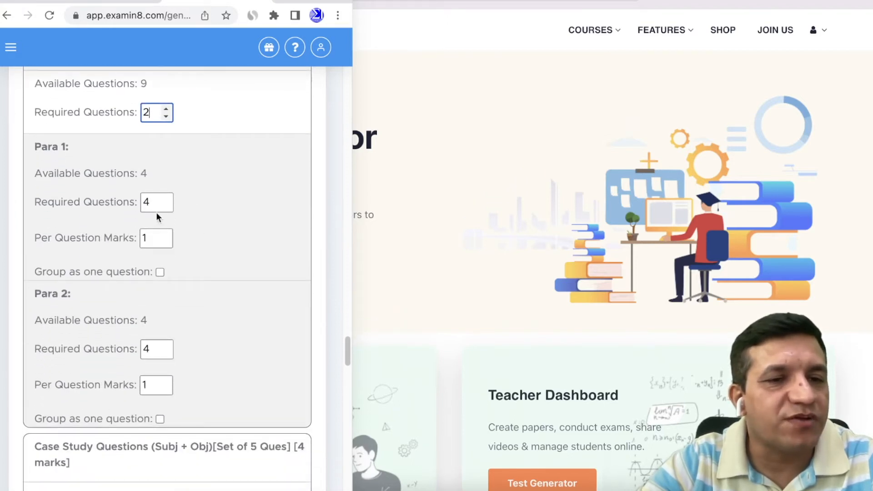
Set the required questions to 3 for both Para 1 and Para 2 of the case study, and group each as one question.
{"action": "left_click_drag", "start_coordinate": [151, 203], "coordinate": [142, 201]}
{"action": "type", "text": "3"}
{"action": "left_click", "coordinate": [159, 272]}
{"action": "scroll", "coordinate": [69, 262], "scroll_direction": "down", "scroll_amount": 4}
{"action": "left_click_drag", "start_coordinate": [162, 233], "coordinate": [135, 233]}
{"action": "type", "text": "3"}
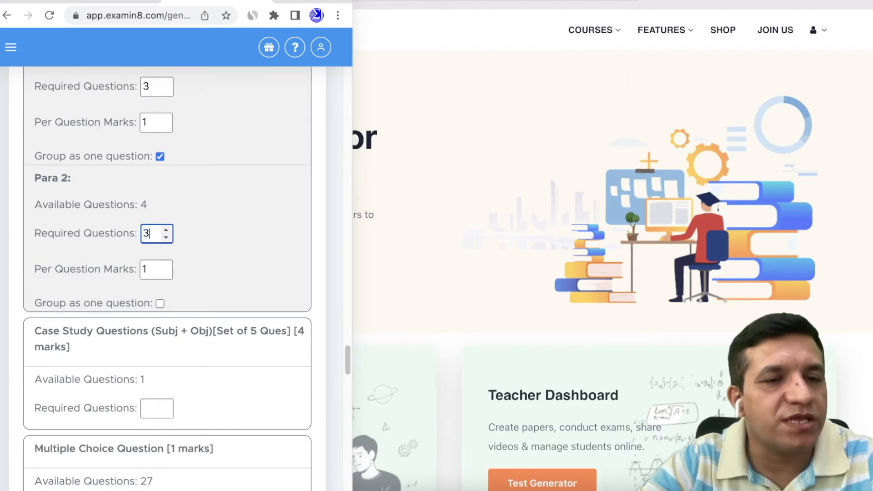
{"action": "left_click", "coordinate": [160, 303]}
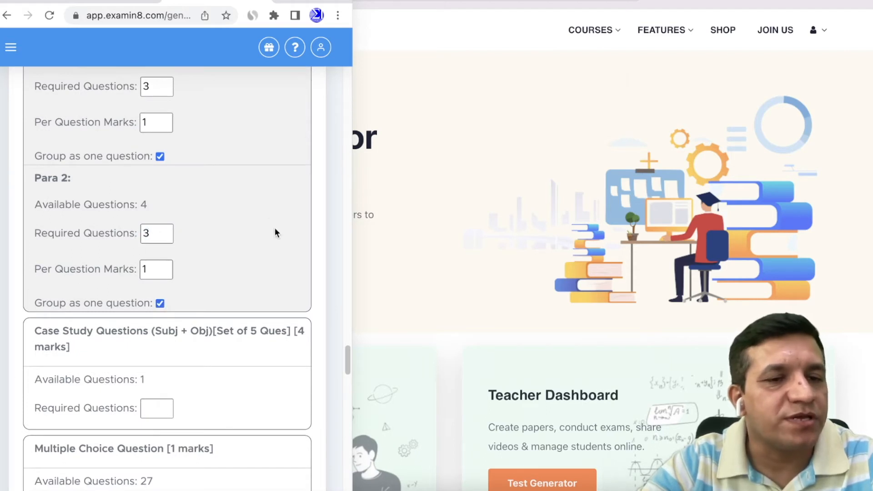
Require 2 one-mark subjective questions for Surface Areas and Volumes.
{"action": "scroll", "coordinate": [97, 250], "scroll_direction": "down", "scroll_amount": 9}
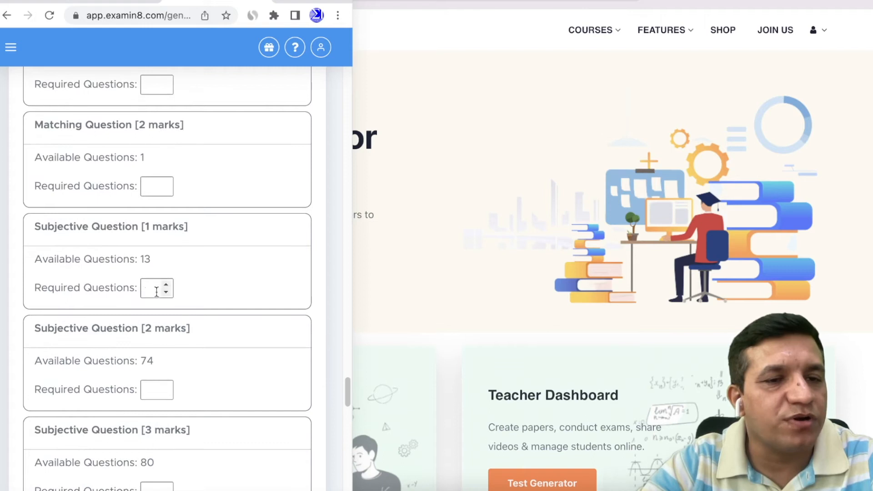
{"action": "left_click", "coordinate": [152, 290]}
{"action": "type", "text": "2"}
{"action": "scroll", "coordinate": [107, 266], "scroll_direction": "down", "scroll_amount": 12}
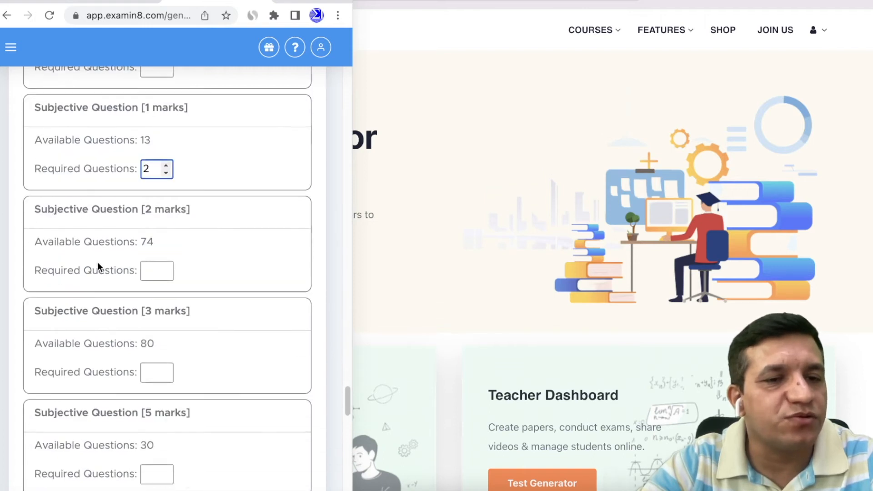
Check the summary of selected question types and the paper's total marks.
{"action": "scroll", "coordinate": [101, 263], "scroll_direction": "down", "scroll_amount": 15}
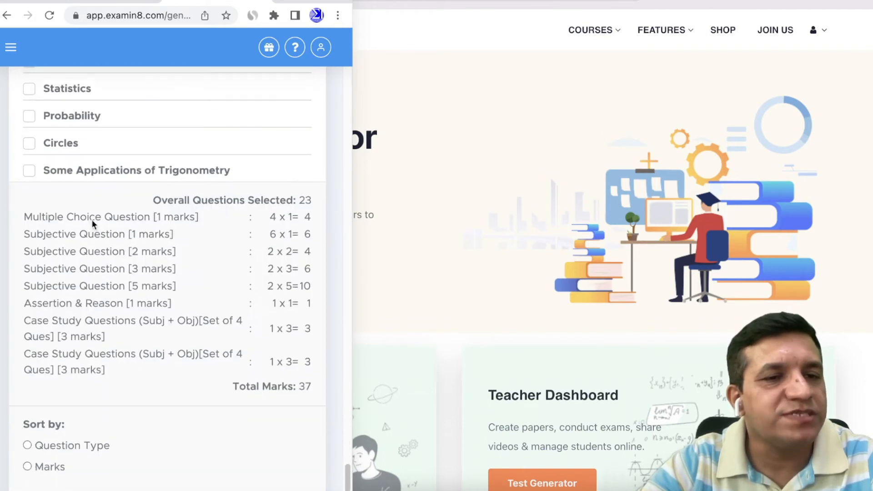
{"action": "scroll", "coordinate": [106, 245], "scroll_direction": "up", "scroll_amount": 2}
{"action": "scroll", "coordinate": [146, 221], "scroll_direction": "down", "scroll_amount": 3}
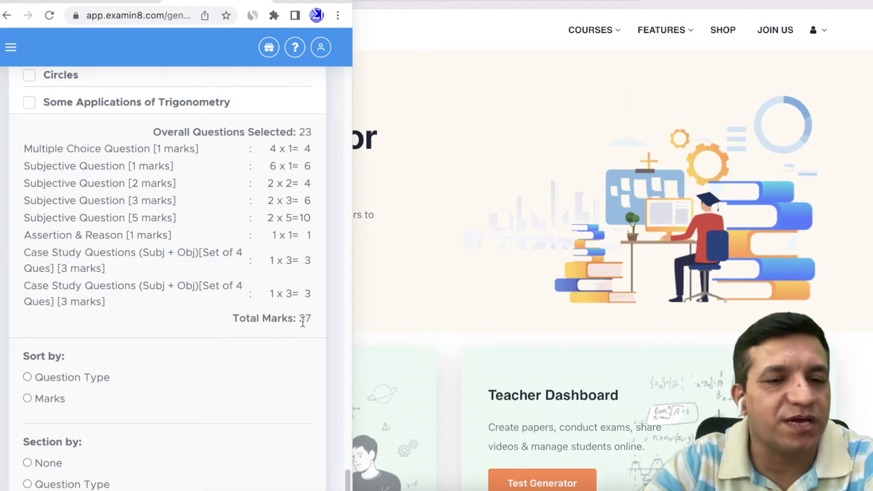
{"action": "left_click_drag", "start_coordinate": [234, 319], "coordinate": [309, 321]}
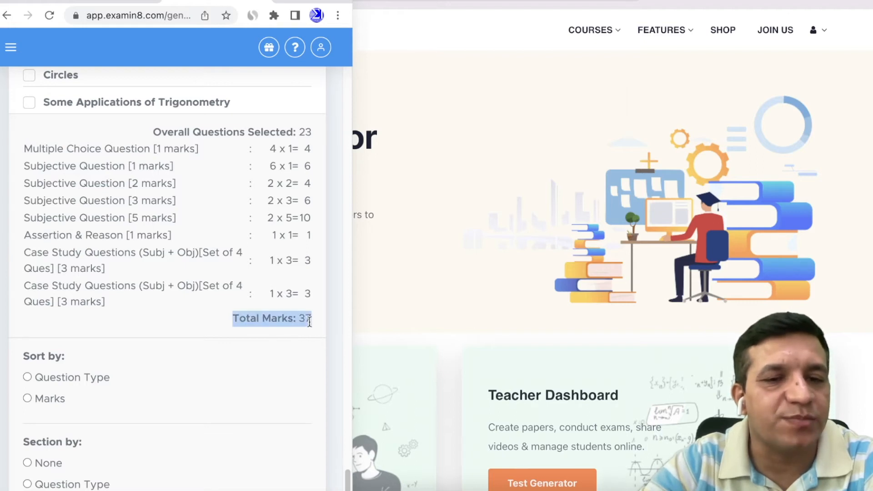
{"action": "scroll", "coordinate": [195, 328], "scroll_direction": "up", "scroll_amount": 2}
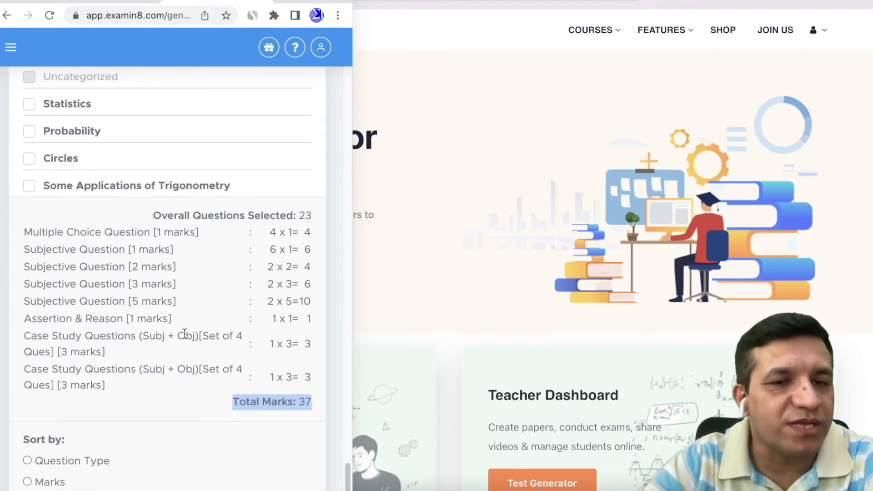
Add the Probability chapter to the paper with All Topics selected.
{"action": "scroll", "coordinate": [184, 335], "scroll_direction": "up", "scroll_amount": 5}
{"action": "scroll", "coordinate": [121, 306], "scroll_direction": "down", "scroll_amount": 2}
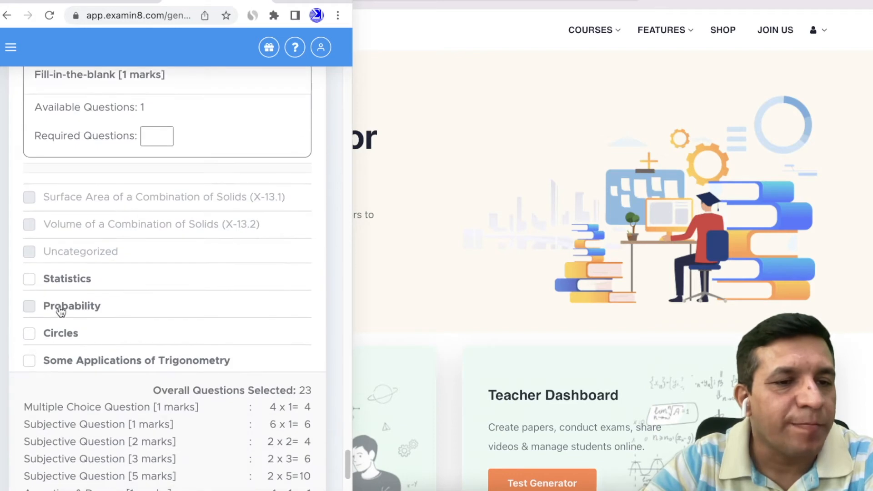
{"action": "left_click", "coordinate": [29, 306]}
{"action": "scroll", "coordinate": [36, 262], "scroll_direction": "down", "scroll_amount": 2}
{"action": "left_click", "coordinate": [29, 255]}
Require 1 three-mark subjective question for Probability.
{"action": "scroll", "coordinate": [153, 236], "scroll_direction": "down", "scroll_amount": 10}
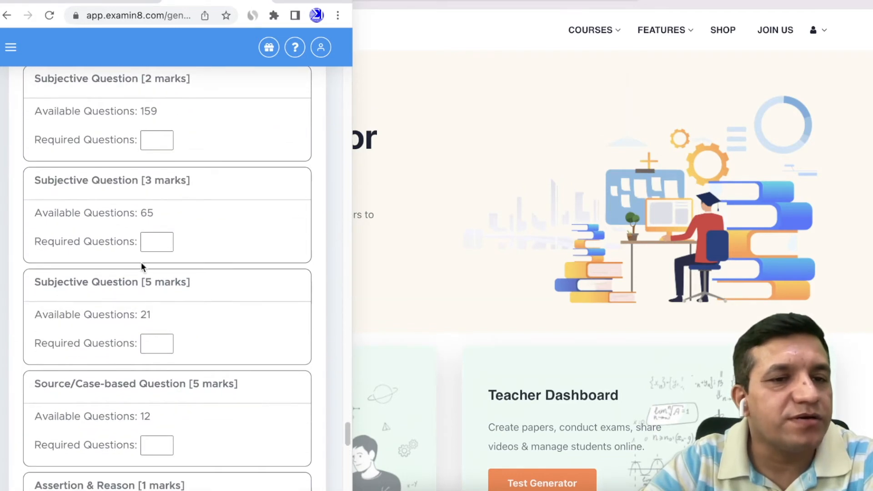
{"action": "left_click", "coordinate": [152, 245]}
{"action": "type", "text": "1"}
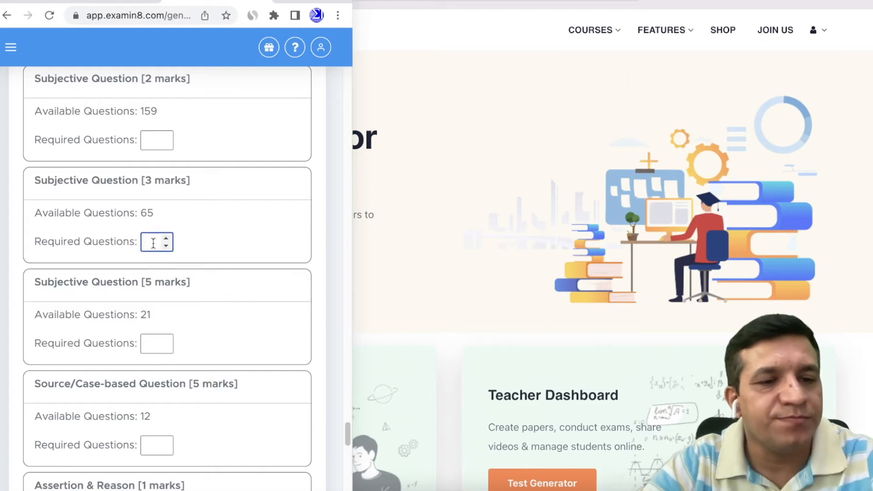
{"action": "scroll", "coordinate": [235, 238], "scroll_direction": "down", "scroll_amount": 1}
{"action": "scroll", "coordinate": [237, 236], "scroll_direction": "down", "scroll_amount": 14}
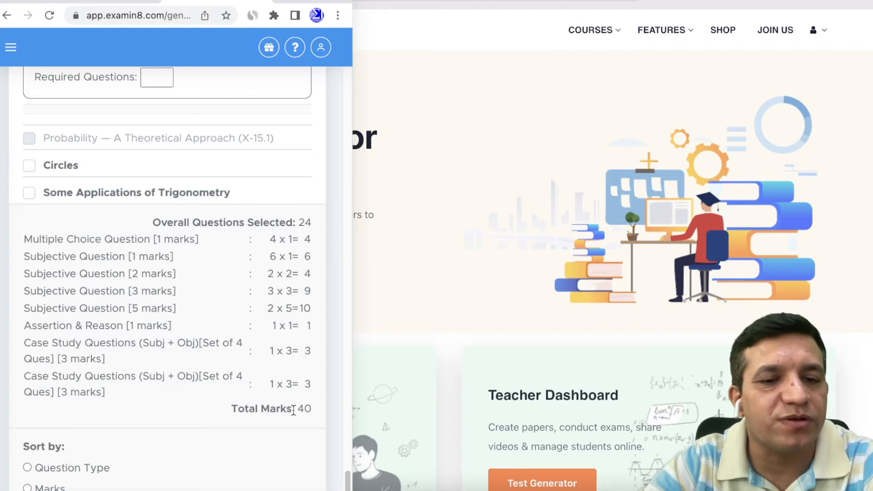
Sort the paper by Question Type, section it by Marks, and save the question blueprint.
{"action": "left_click_drag", "start_coordinate": [293, 411], "coordinate": [314, 411]}
{"action": "scroll", "coordinate": [196, 318], "scroll_direction": "down", "scroll_amount": 5}
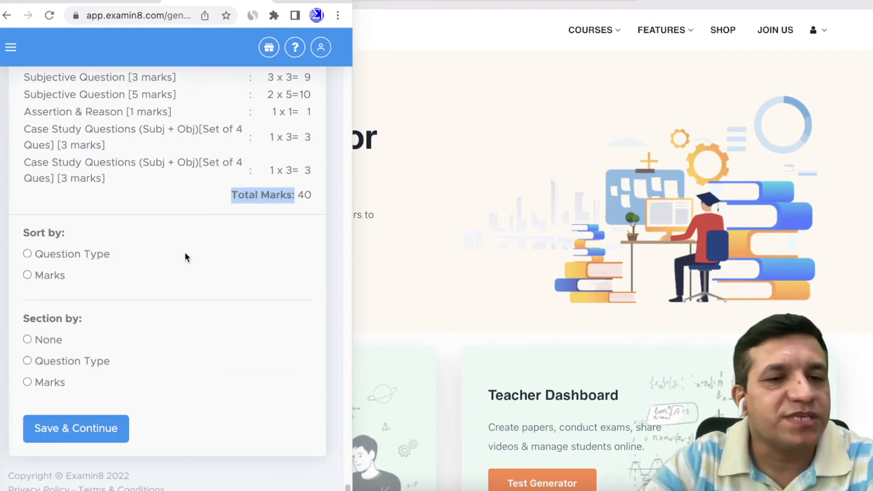
{"action": "left_click", "coordinate": [121, 266]}
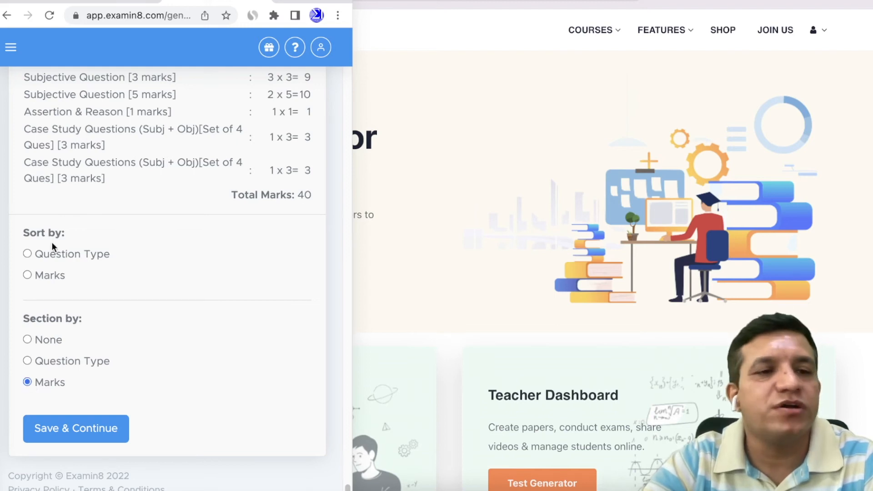
{"action": "left_click", "coordinate": [27, 254]}
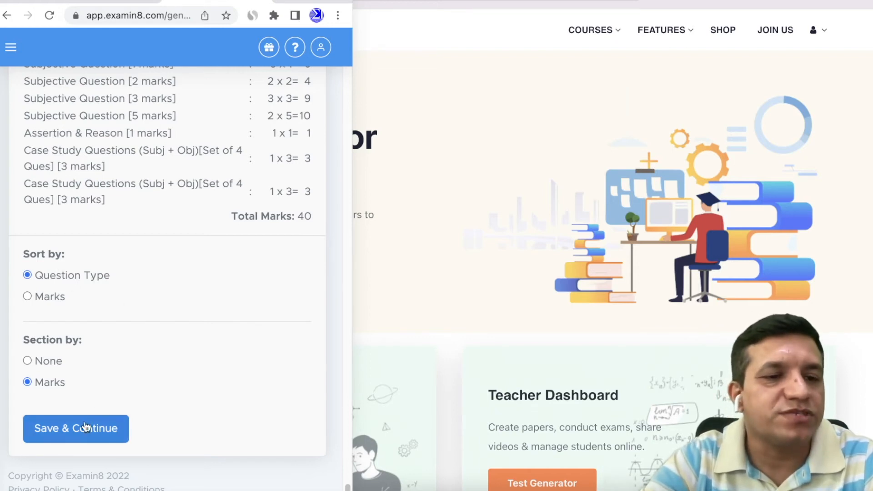
{"action": "left_click", "coordinate": [86, 428]}
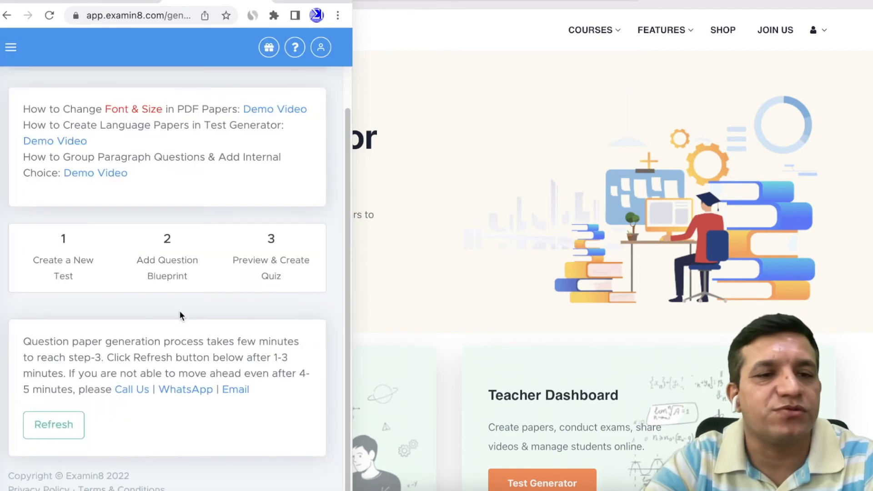
Refresh until the paper preview loads and look through the generated one-mark questions of Section A.
{"action": "left_click", "coordinate": [62, 425]}
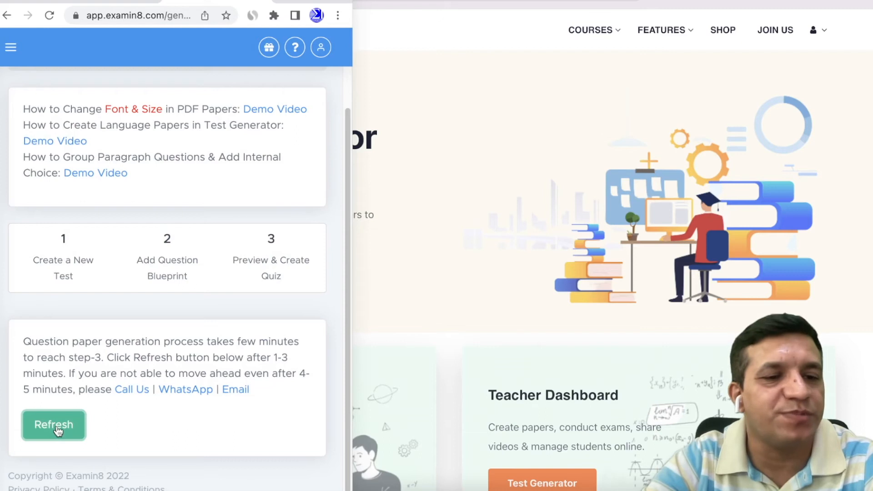
{"action": "left_click", "coordinate": [50, 425]}
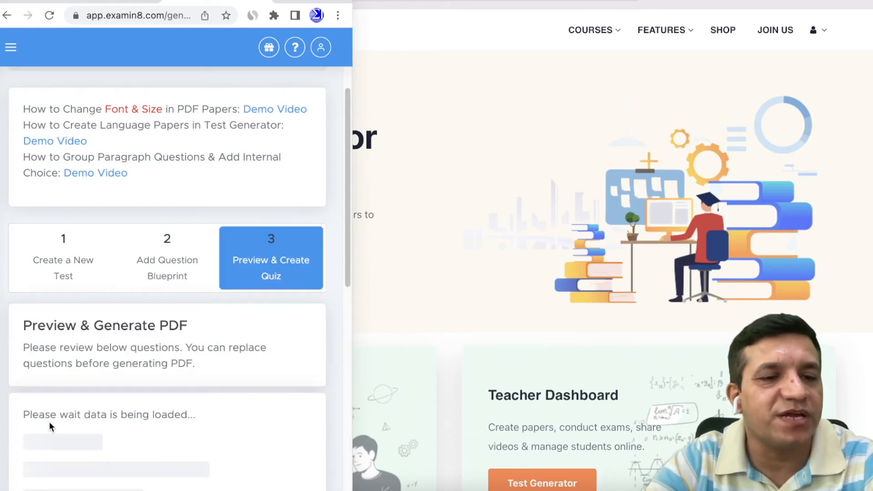
{"action": "scroll", "coordinate": [138, 275], "scroll_direction": "down", "scroll_amount": 8}
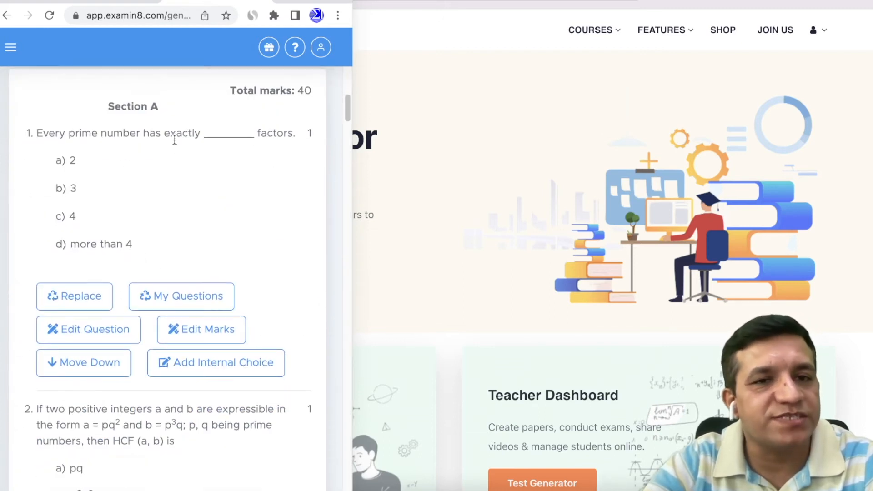
{"action": "scroll", "coordinate": [181, 180], "scroll_direction": "down", "scroll_amount": 9}
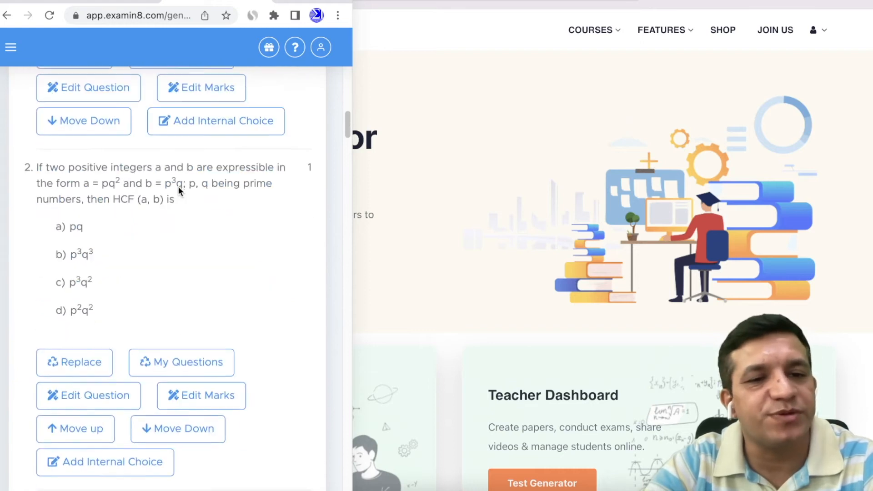
{"action": "scroll", "coordinate": [178, 187], "scroll_direction": "down", "scroll_amount": 10}
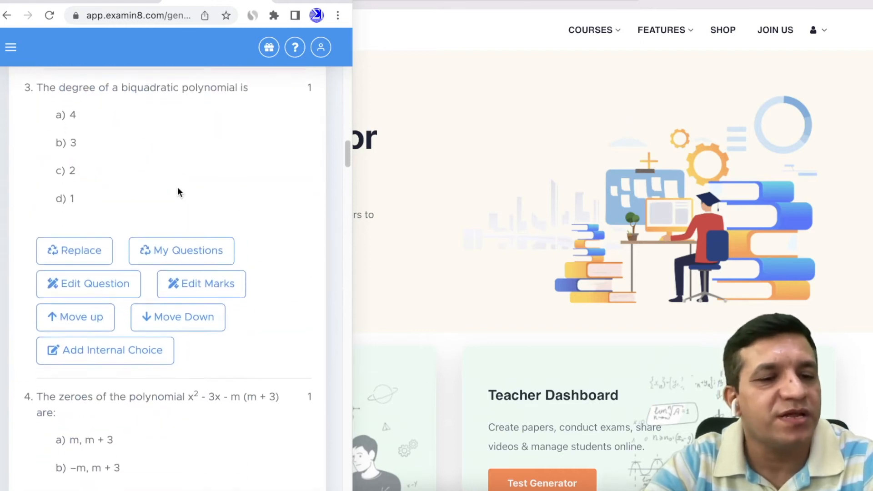
{"action": "scroll", "coordinate": [173, 205], "scroll_direction": "down", "scroll_amount": 20}
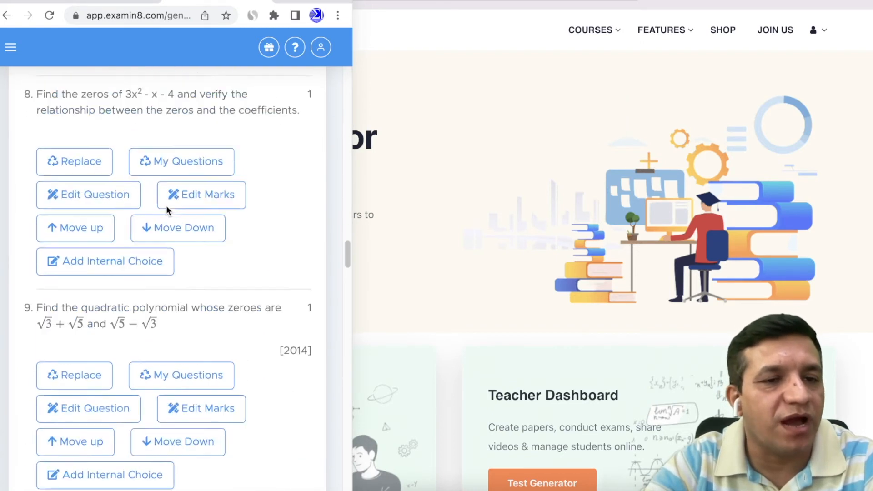
{"action": "scroll", "coordinate": [161, 224], "scroll_direction": "down", "scroll_amount": 5}
Open the replacement choices for question 9 on the quadratic polynomial and load more questions twice.
{"action": "scroll", "coordinate": [86, 181], "scroll_direction": "up", "scroll_amount": 2}
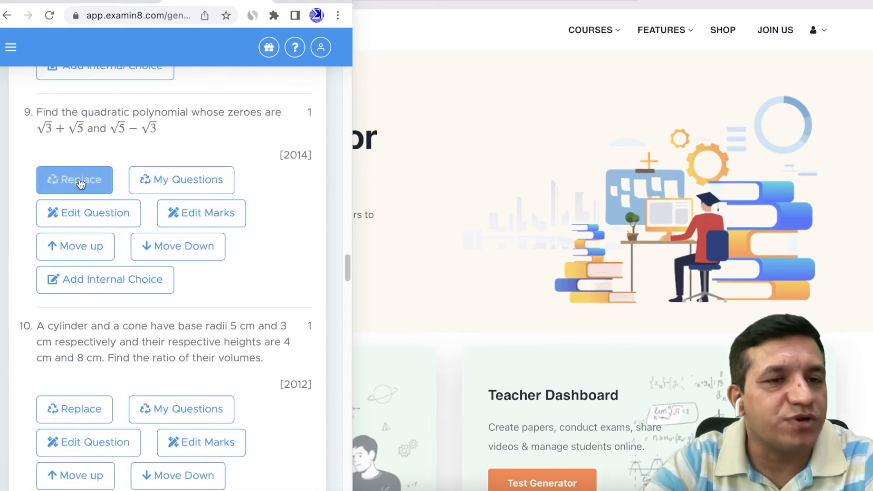
{"action": "left_click", "coordinate": [80, 182]}
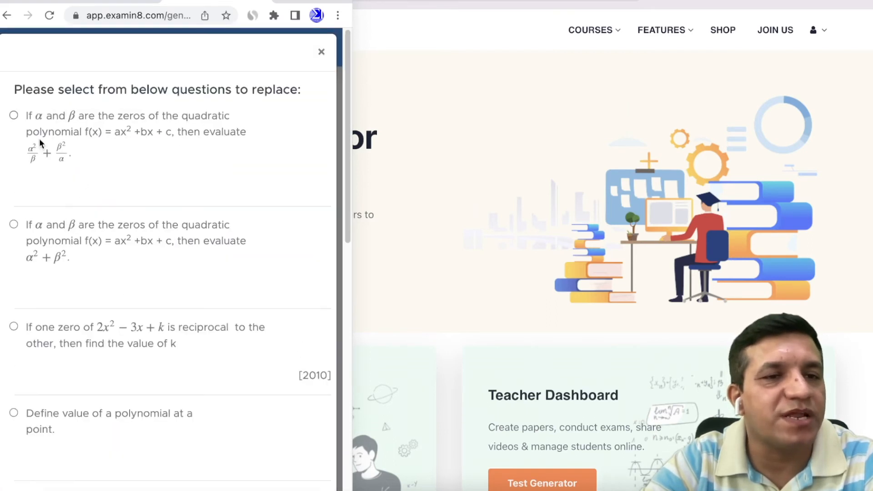
{"action": "left_click", "coordinate": [17, 115]}
{"action": "scroll", "coordinate": [47, 233], "scroll_direction": "down", "scroll_amount": 10}
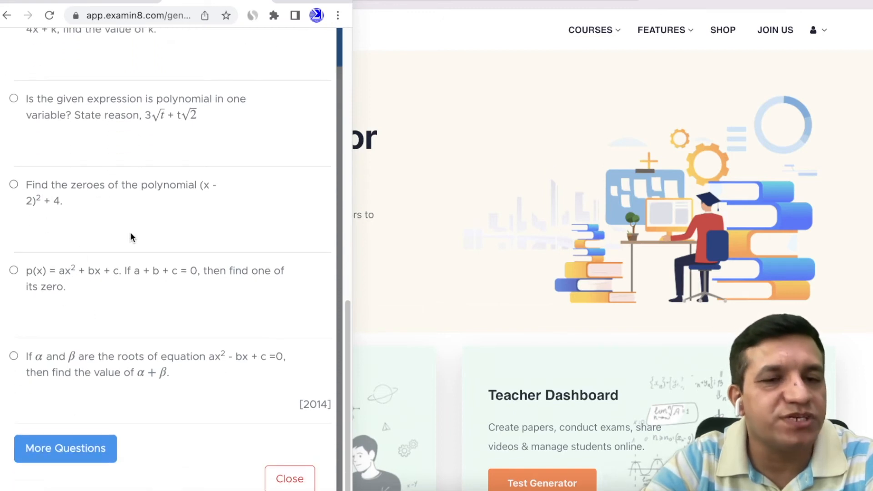
{"action": "left_click", "coordinate": [72, 452]}
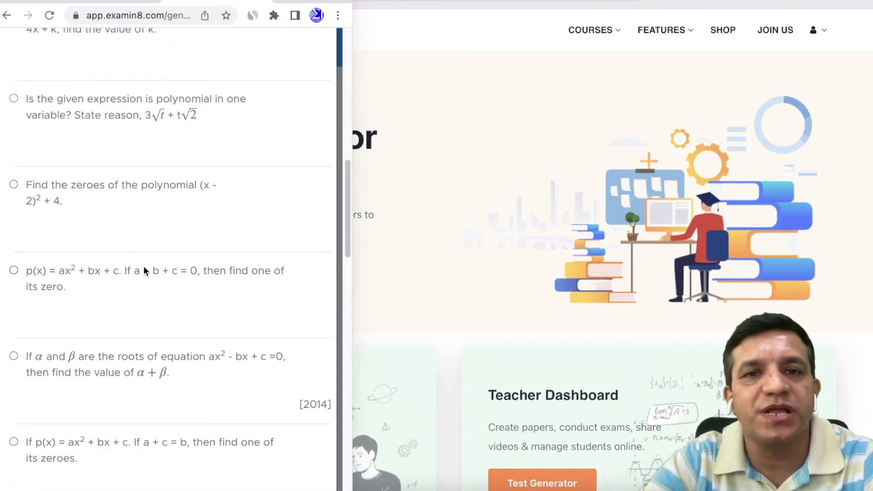
{"action": "scroll", "coordinate": [146, 270], "scroll_direction": "down", "scroll_amount": 5}
{"action": "scroll", "coordinate": [145, 264], "scroll_direction": "down", "scroll_amount": 10}
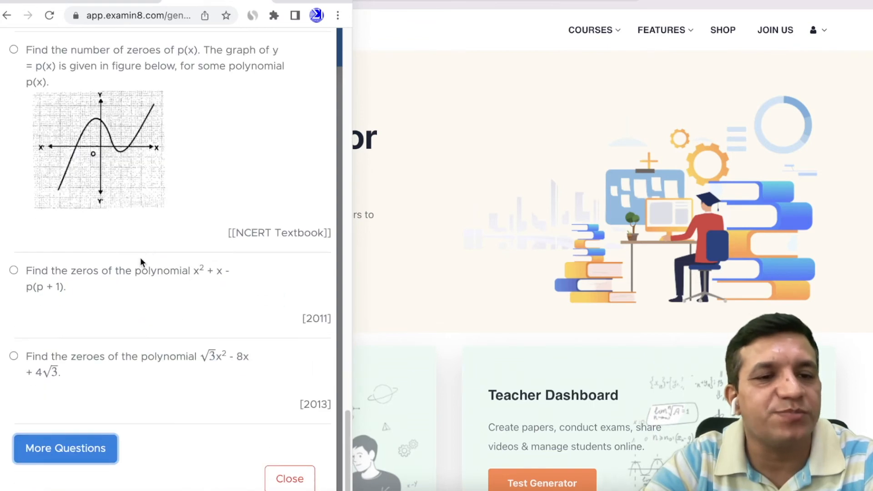
{"action": "left_click", "coordinate": [77, 454]}
Replace question 9 with the NCERT Textbook question on the number of zeroes of p(x) from its graph.
{"action": "scroll", "coordinate": [155, 191], "scroll_direction": "down", "scroll_amount": 10}
{"action": "scroll", "coordinate": [154, 195], "scroll_direction": "up", "scroll_amount": 10}
{"action": "scroll", "coordinate": [155, 195], "scroll_direction": "up", "scroll_amount": 1}
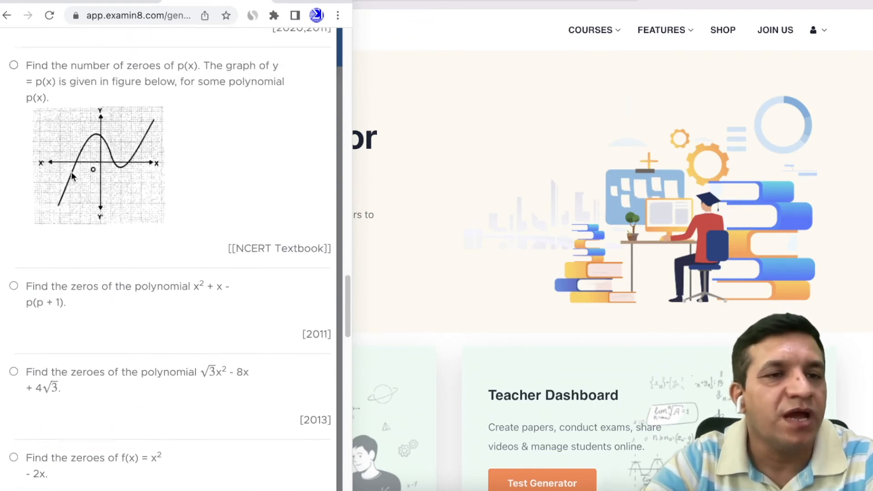
{"action": "left_click", "coordinate": [13, 72]}
{"action": "left_click", "coordinate": [41, 282]}
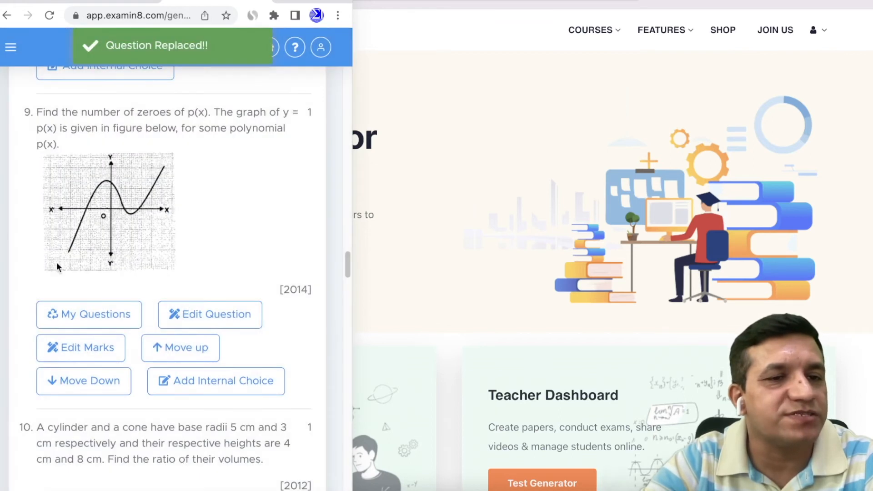
Try rewriting question 10 on the cylinder and cone as "fhnhgbhf" and close the question editor without saving.
{"action": "scroll", "coordinate": [137, 228], "scroll_direction": "down", "scroll_amount": 4}
{"action": "scroll", "coordinate": [142, 244], "scroll_direction": "down", "scroll_amount": 2}
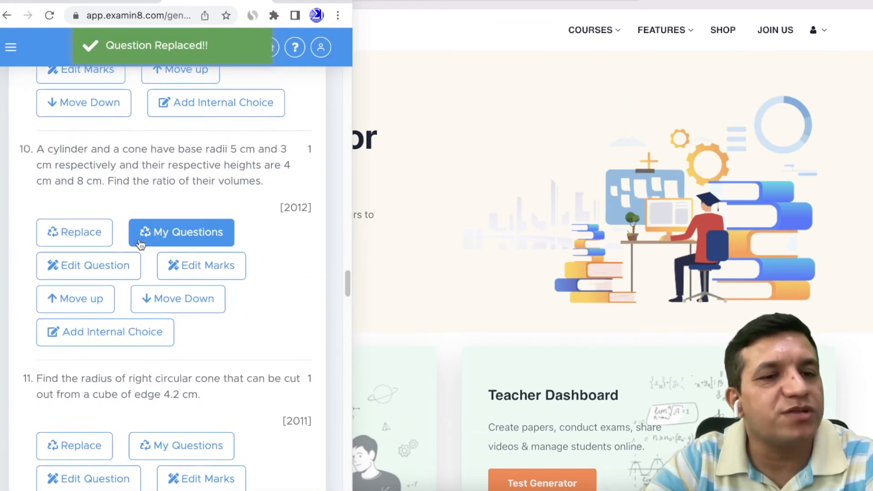
{"action": "left_click", "coordinate": [89, 270]}
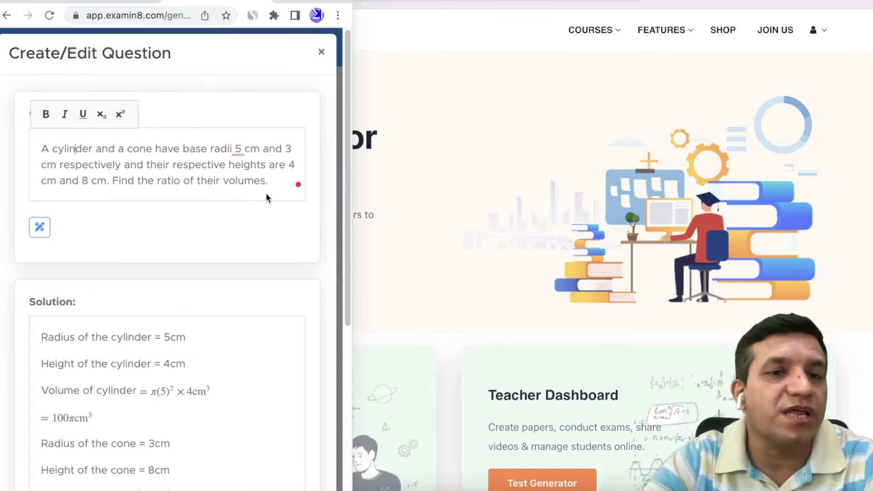
{"action": "left_click_drag", "start_coordinate": [270, 185], "coordinate": [26, 145]}
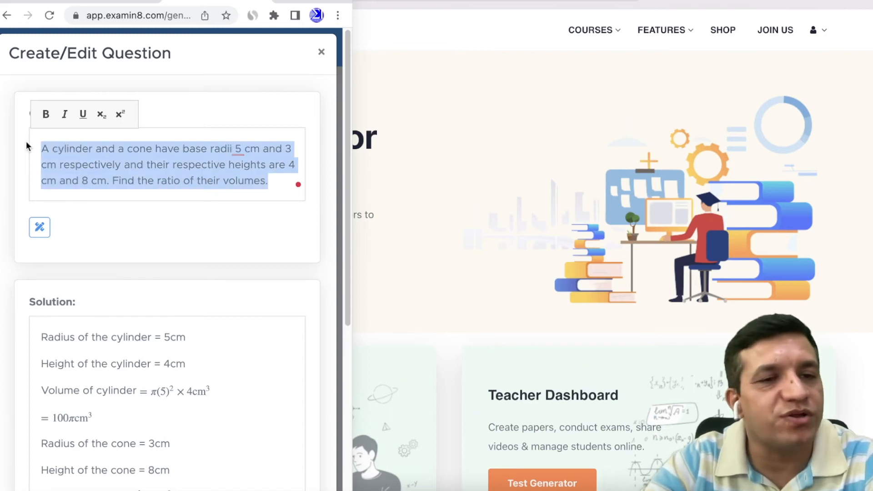
{"action": "key", "text": "BackSpace"}
{"action": "type", "text": "fhnhgbhf"}
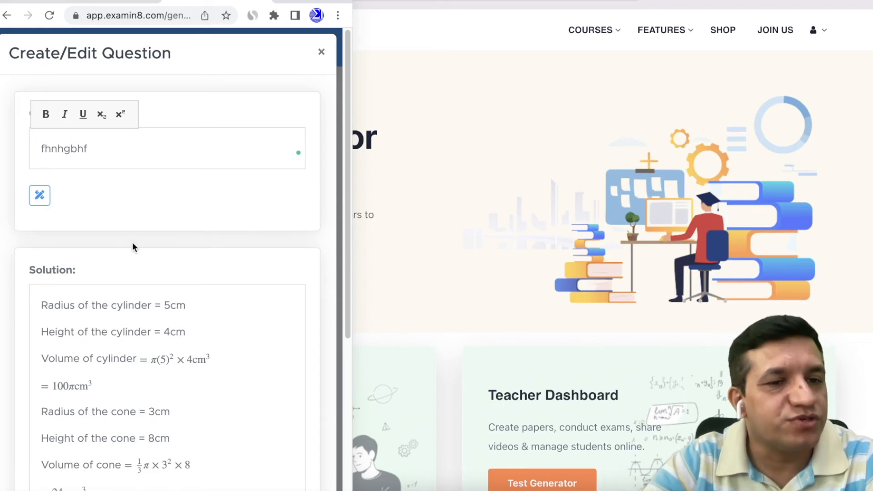
{"action": "left_click", "coordinate": [34, 306]}
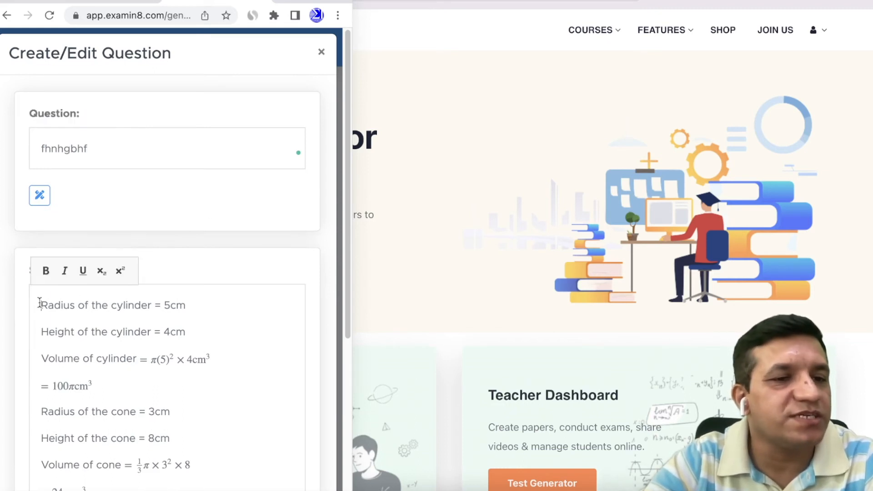
{"action": "left_click", "coordinate": [322, 52]}
Look through the paper from question 10 to the Section C case-study questions 14 and 15.
{"action": "scroll", "coordinate": [186, 196], "scroll_direction": "down", "scroll_amount": 3}
{"action": "scroll", "coordinate": [185, 223], "scroll_direction": "up", "scroll_amount": 3}
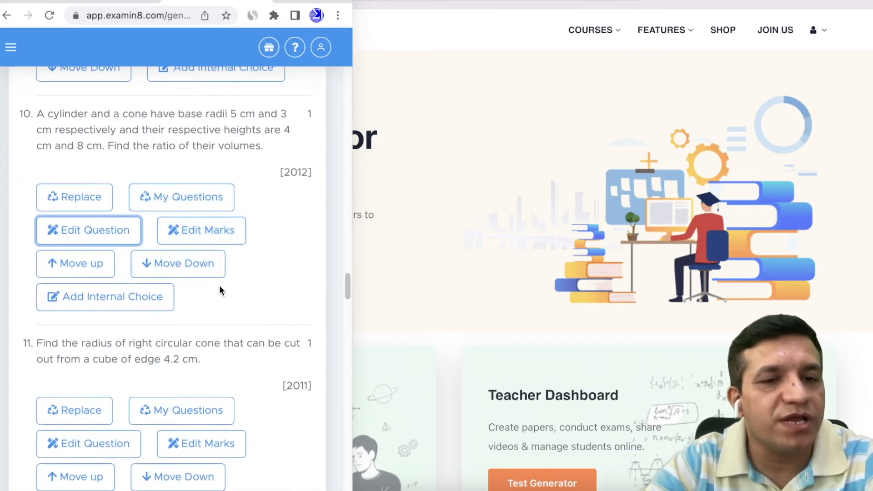
{"action": "scroll", "coordinate": [220, 288], "scroll_direction": "down", "scroll_amount": 7}
{"action": "scroll", "coordinate": [206, 293], "scroll_direction": "down", "scroll_amount": 18}
{"action": "scroll", "coordinate": [192, 299], "scroll_direction": "up", "scroll_amount": 7}
{"action": "scroll", "coordinate": [193, 282], "scroll_direction": "down", "scroll_amount": 1}
{"action": "scroll", "coordinate": [193, 271], "scroll_direction": "down", "scroll_amount": 1}
{"action": "scroll", "coordinate": [189, 270], "scroll_direction": "up", "scroll_amount": 6}
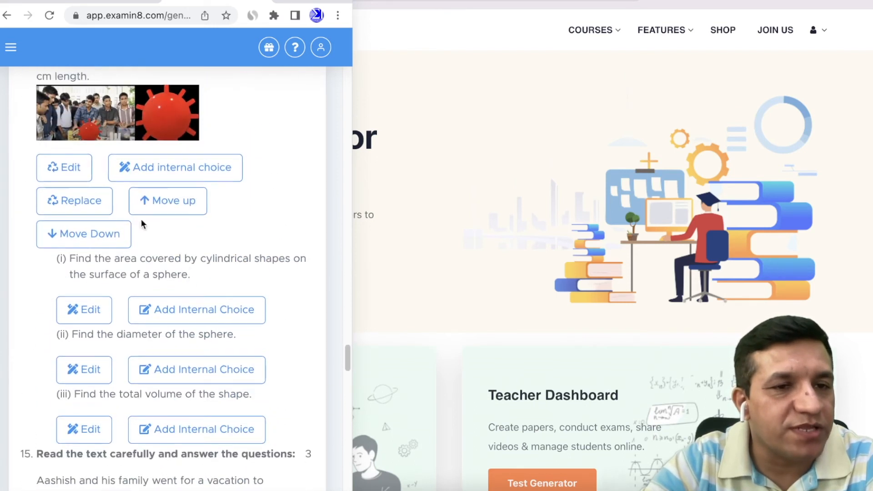
{"action": "scroll", "coordinate": [152, 205], "scroll_direction": "down", "scroll_amount": 6}
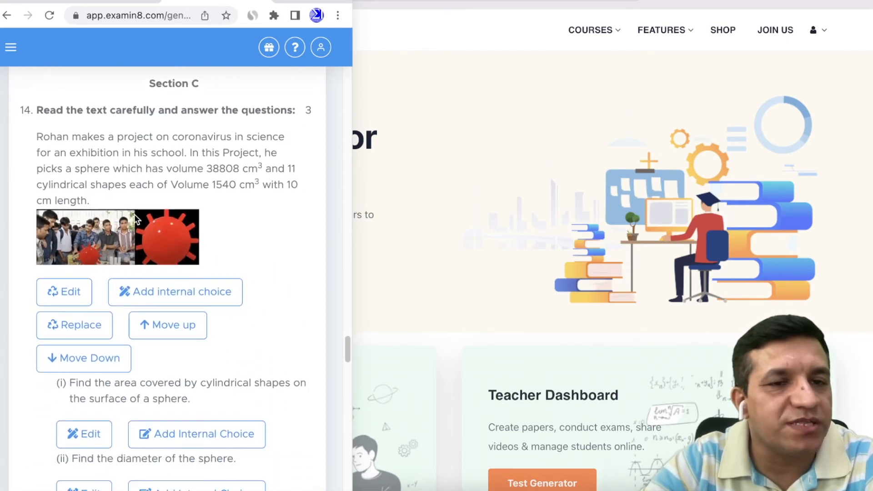
{"action": "scroll", "coordinate": [209, 259], "scroll_direction": "up", "scroll_amount": 3}
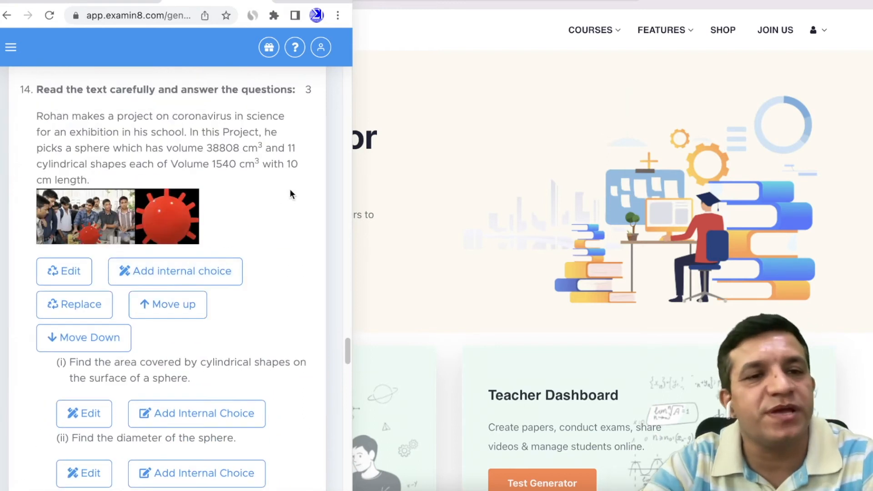
{"action": "scroll", "coordinate": [285, 189], "scroll_direction": "down", "scroll_amount": 3}
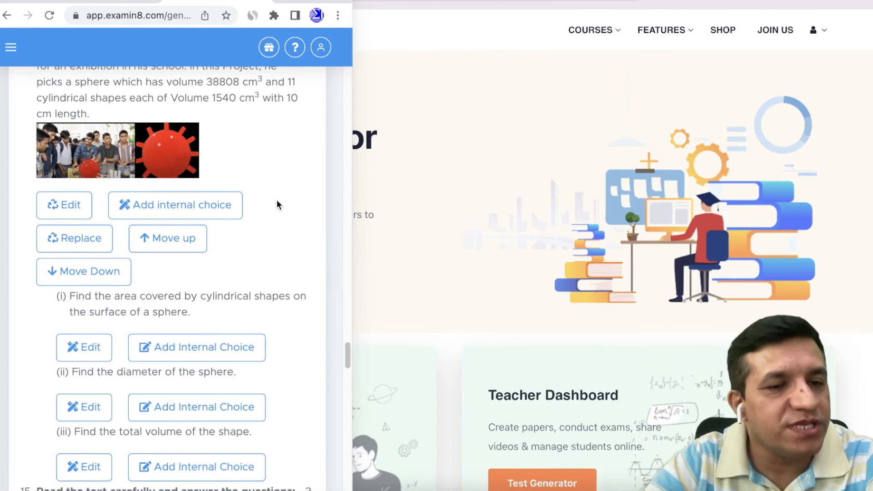
{"action": "scroll", "coordinate": [271, 203], "scroll_direction": "down", "scroll_amount": 2}
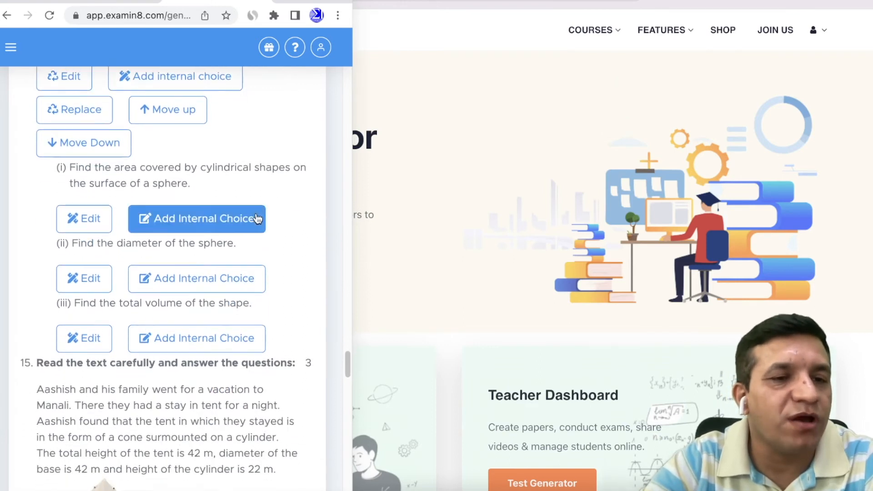
Add an internal choice question to part (i) of question 14, on the area covered by cylindrical shapes.
{"action": "left_click_drag", "start_coordinate": [93, 167], "coordinate": [143, 184]}
{"action": "left_click", "coordinate": [190, 222]}
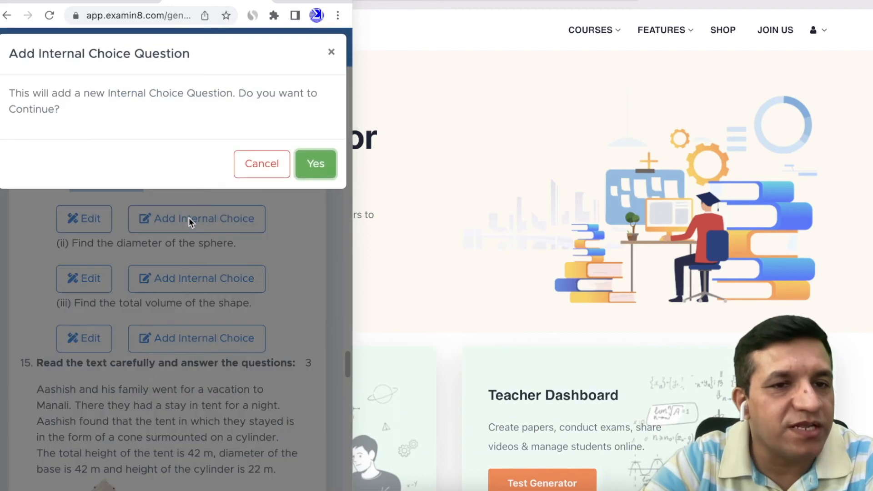
{"action": "left_click", "coordinate": [318, 168]}
{"action": "left_click_drag", "start_coordinate": [94, 173], "coordinate": [208, 279]}
{"action": "scroll", "coordinate": [218, 264], "scroll_direction": "up", "scroll_amount": 5}
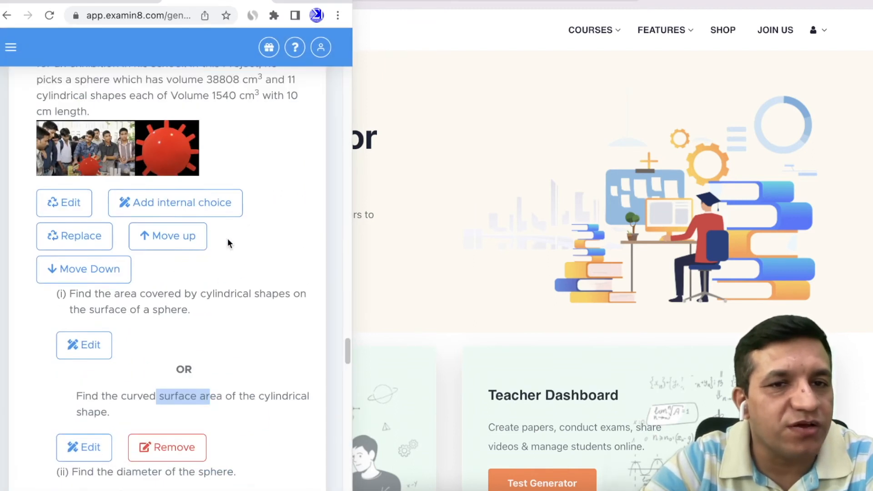
Set the marks of group question 14 on the coronavirus project to 4.
{"action": "left_click_drag", "start_coordinate": [307, 108], "coordinate": [325, 118]}
{"action": "scroll", "coordinate": [232, 278], "scroll_direction": "down", "scroll_amount": 8}
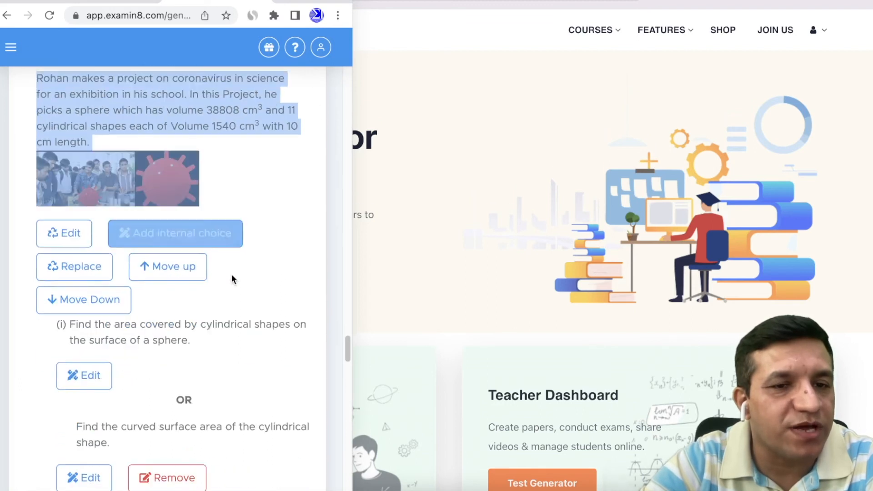
{"action": "scroll", "coordinate": [163, 306], "scroll_direction": "up", "scroll_amount": 5}
{"action": "scroll", "coordinate": [253, 246], "scroll_direction": "down", "scroll_amount": 2}
{"action": "left_click", "coordinate": [57, 297]}
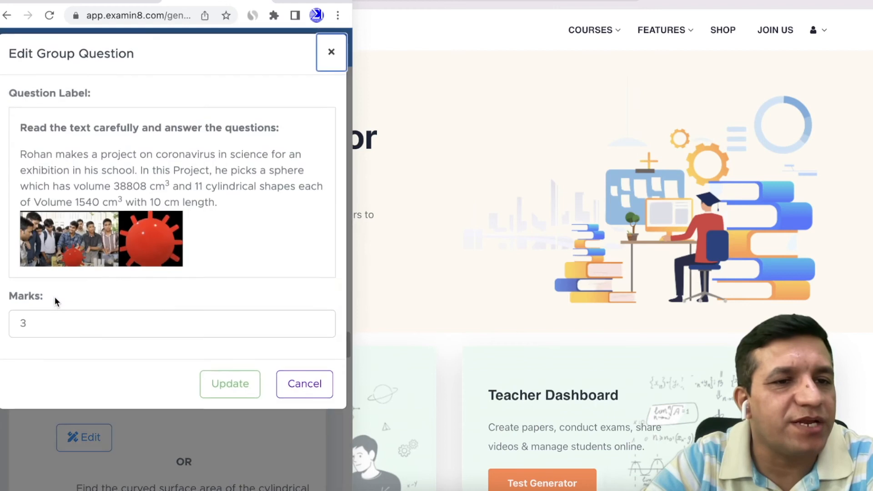
{"action": "left_click", "coordinate": [41, 323]}
{"action": "key", "text": "BackSpace"}
{"action": "type", "text": "4"}
{"action": "left_click", "coordinate": [230, 384]}
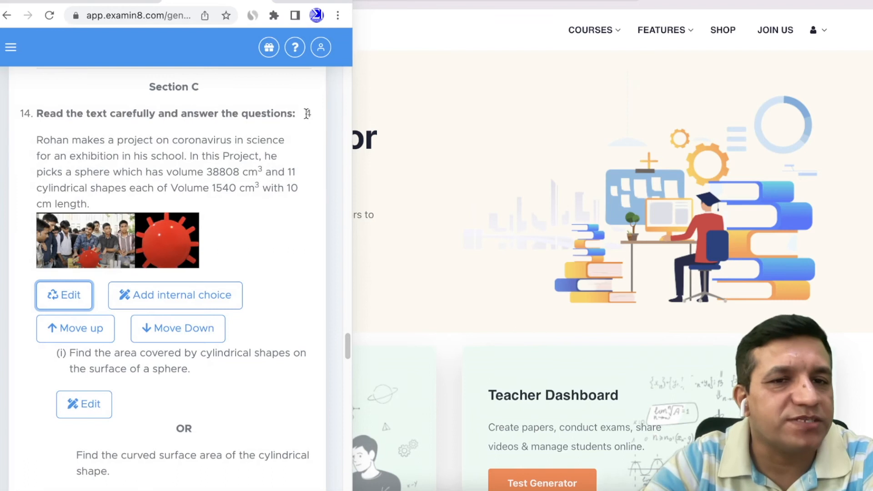
{"action": "triple_click", "coordinate": [308, 113]}
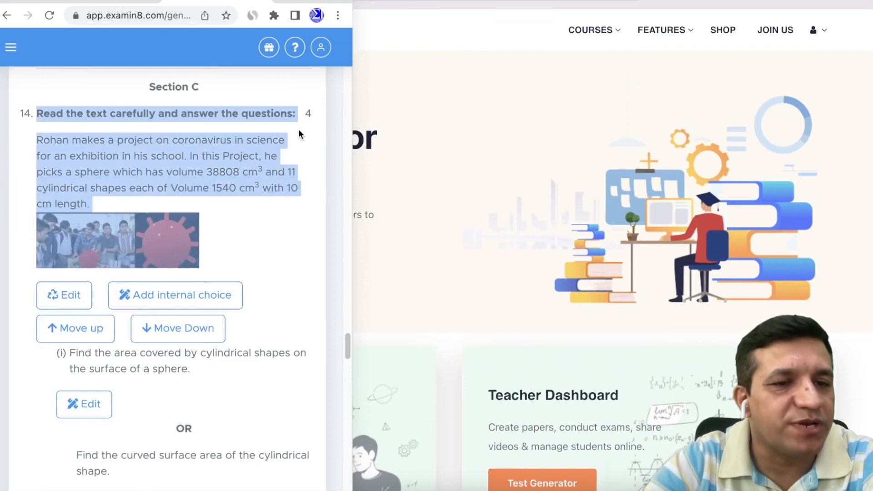
Add an internal choice question to part (iii) of question 15, on the curved surface area of the cylinder.
{"action": "scroll", "coordinate": [109, 335], "scroll_direction": "down", "scroll_amount": 5}
{"action": "scroll", "coordinate": [185, 354], "scroll_direction": "down", "scroll_amount": 10}
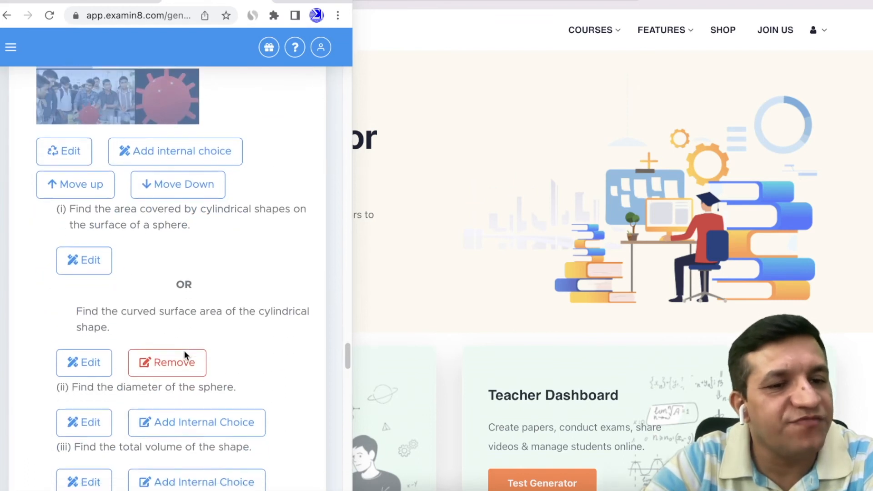
{"action": "scroll", "coordinate": [214, 320], "scroll_direction": "down", "scroll_amount": 5}
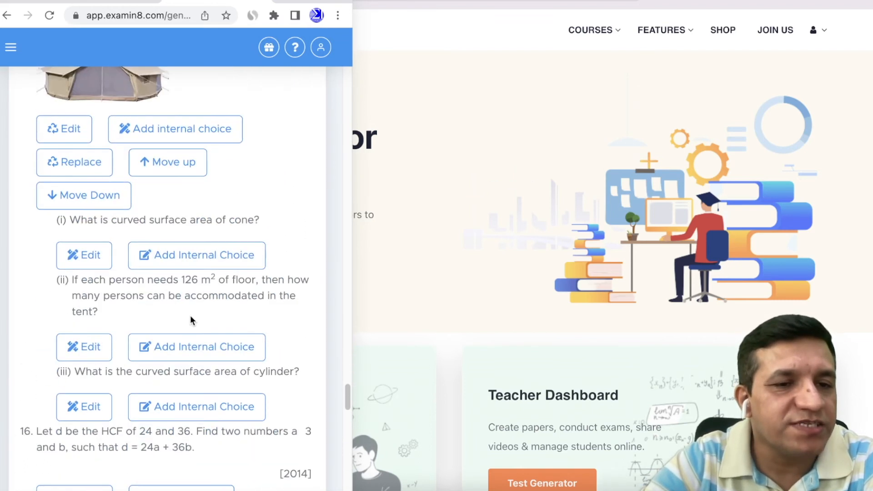
{"action": "left_click_drag", "start_coordinate": [75, 277], "coordinate": [178, 283]}
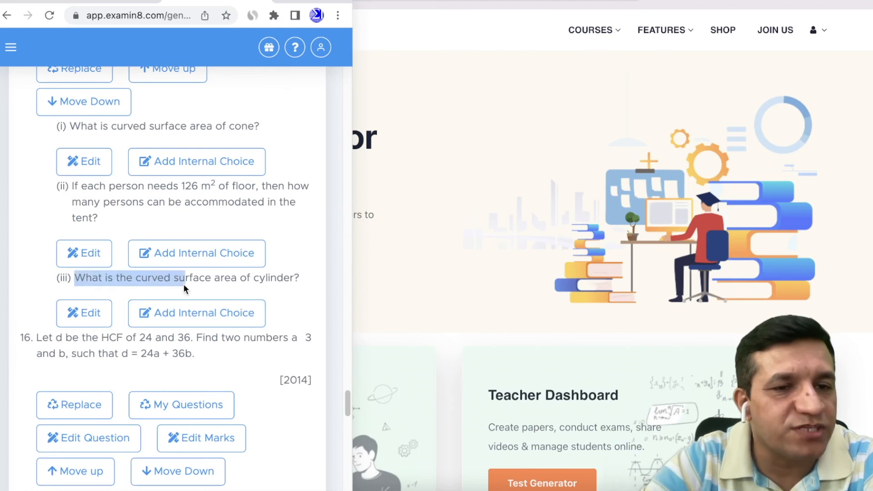
{"action": "left_click", "coordinate": [77, 282]}
{"action": "left_click_drag", "start_coordinate": [77, 283], "coordinate": [171, 280]}
{"action": "left_click", "coordinate": [210, 319]}
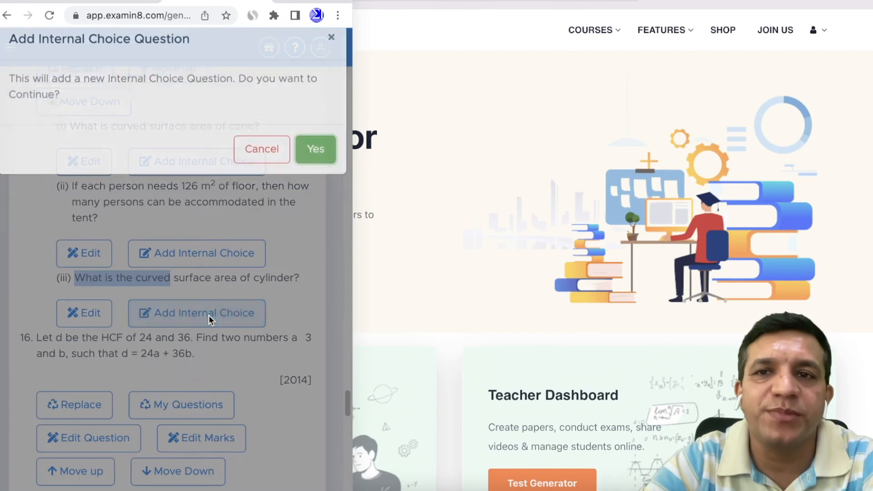
{"action": "left_click", "coordinate": [311, 176]}
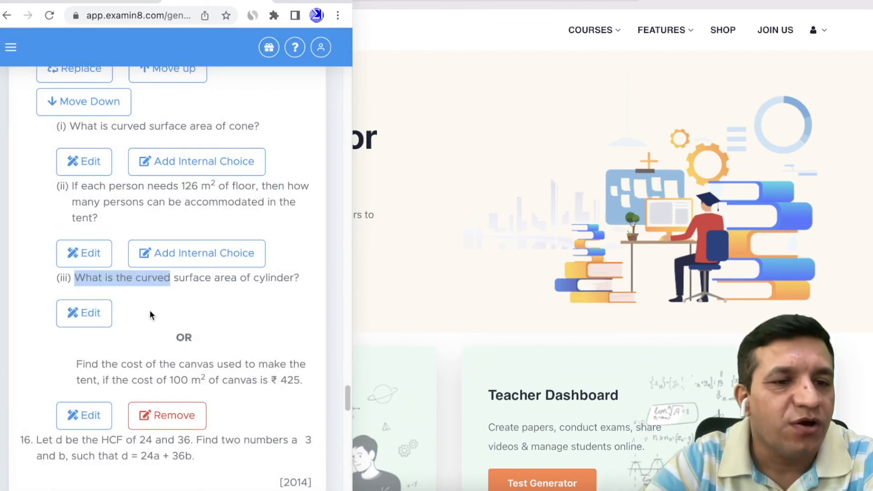
Set the marks of group question 15 on the vacation tent to 4.
{"action": "scroll", "coordinate": [206, 371], "scroll_direction": "up", "scroll_amount": 5}
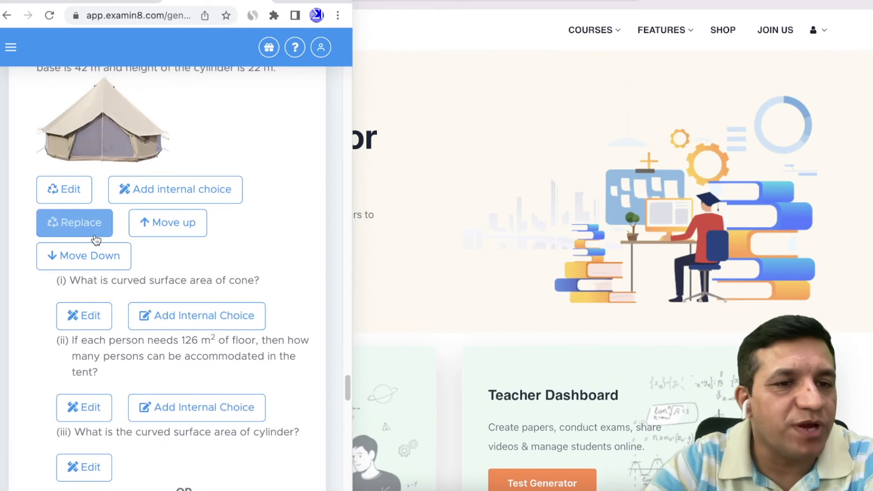
{"action": "left_click", "coordinate": [64, 190]}
{"action": "left_click", "coordinate": [40, 372]}
{"action": "key", "text": "BackSpace"}
{"action": "type", "text": "4"}
{"action": "left_click", "coordinate": [224, 427]}
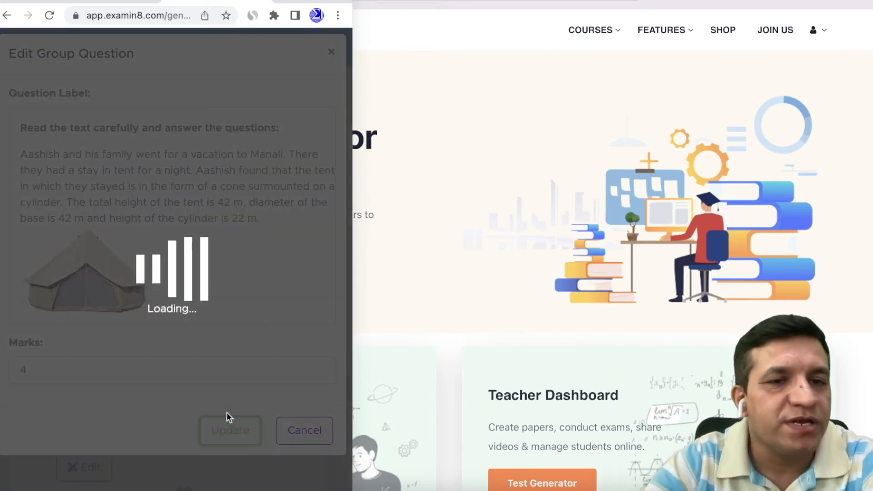
Set the marks of question 17 on the HCF of 65 and 117 to 2.
{"action": "scroll", "coordinate": [227, 299], "scroll_direction": "down", "scroll_amount": 12}
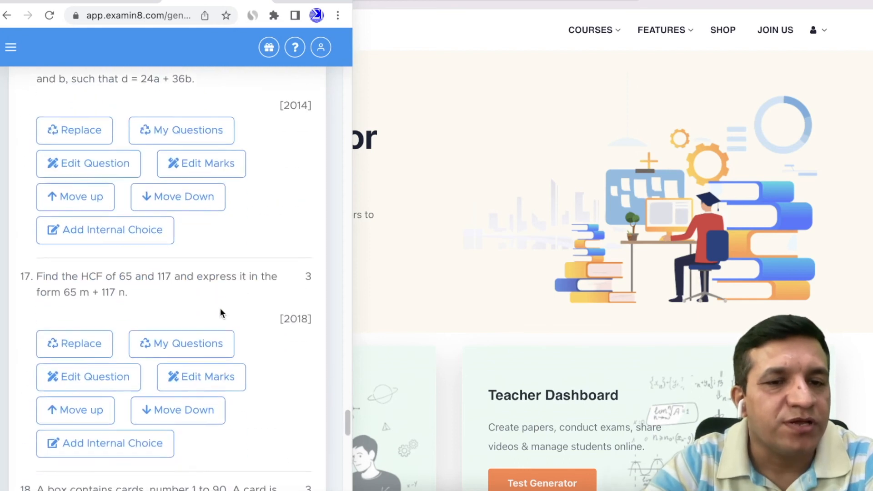
{"action": "scroll", "coordinate": [200, 253], "scroll_direction": "down", "scroll_amount": 4}
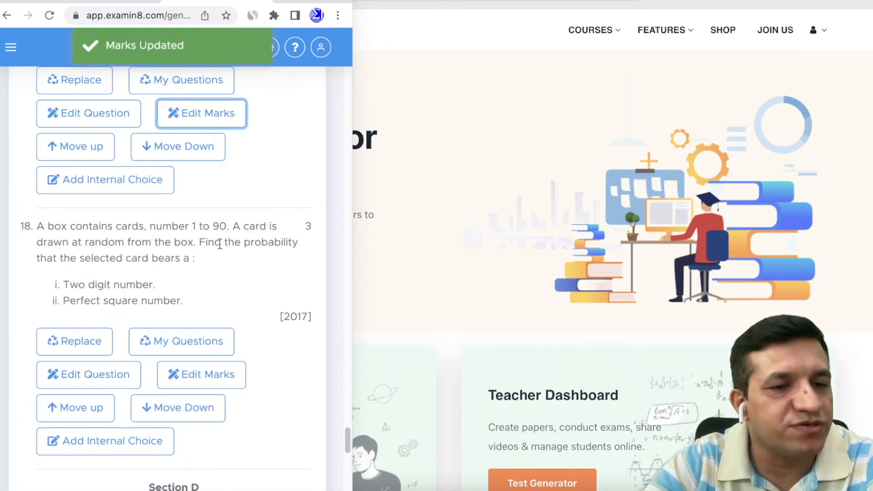
{"action": "scroll", "coordinate": [220, 244], "scroll_direction": "down", "scroll_amount": 2}
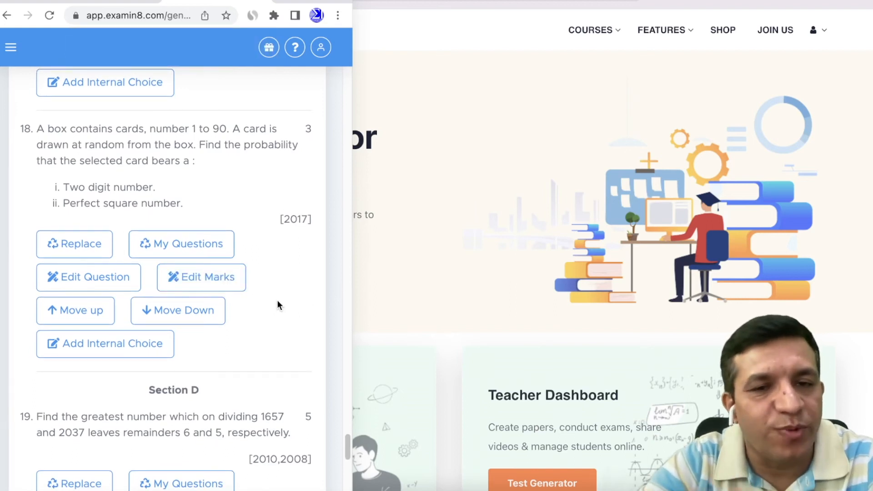
Resize the browser window and review the whole paper, from the one-mark questions to the testpaper details.
{"action": "left_click_drag", "start_coordinate": [354, 296], "coordinate": [872, 297]}
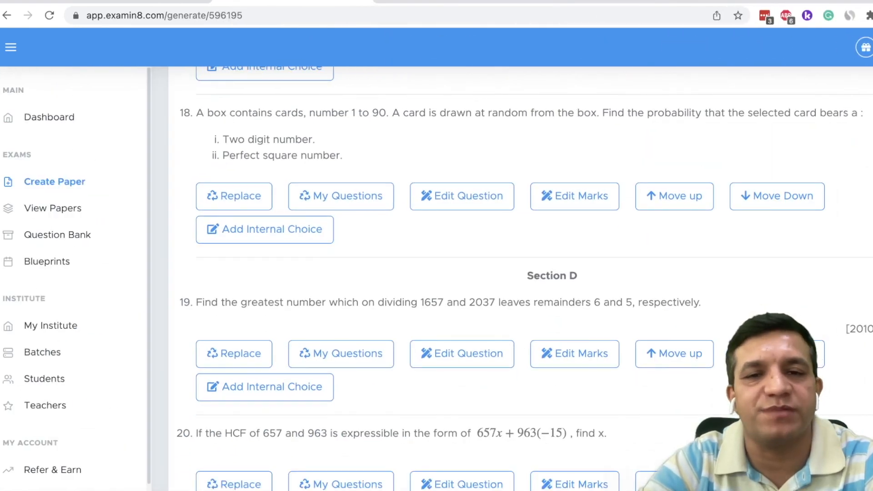
{"action": "left_click_drag", "start_coordinate": [872, 306], "coordinate": [611, 306]}
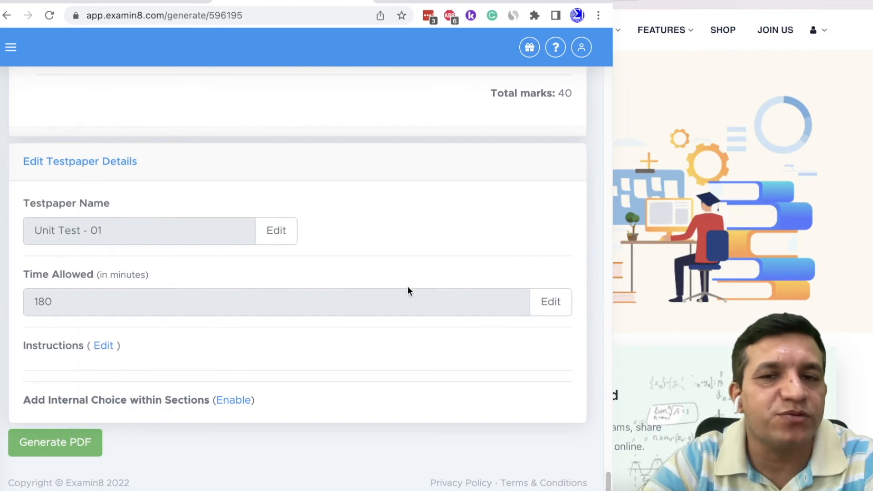
{"action": "scroll", "coordinate": [409, 289], "scroll_direction": "up", "scroll_amount": 15}
{"action": "left_click_drag", "start_coordinate": [611, 219], "coordinate": [362, 269]}
{"action": "scroll", "coordinate": [224, 272], "scroll_direction": "up", "scroll_amount": 8}
{"action": "scroll", "coordinate": [225, 273], "scroll_direction": "up", "scroll_amount": 15}
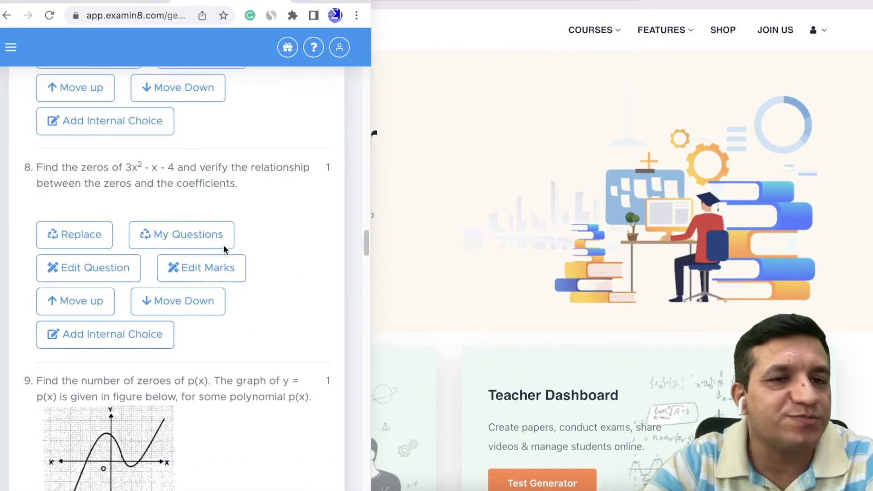
{"action": "scroll", "coordinate": [220, 201], "scroll_direction": "down", "scroll_amount": 12}
{"action": "scroll", "coordinate": [214, 273], "scroll_direction": "down", "scroll_amount": 15}
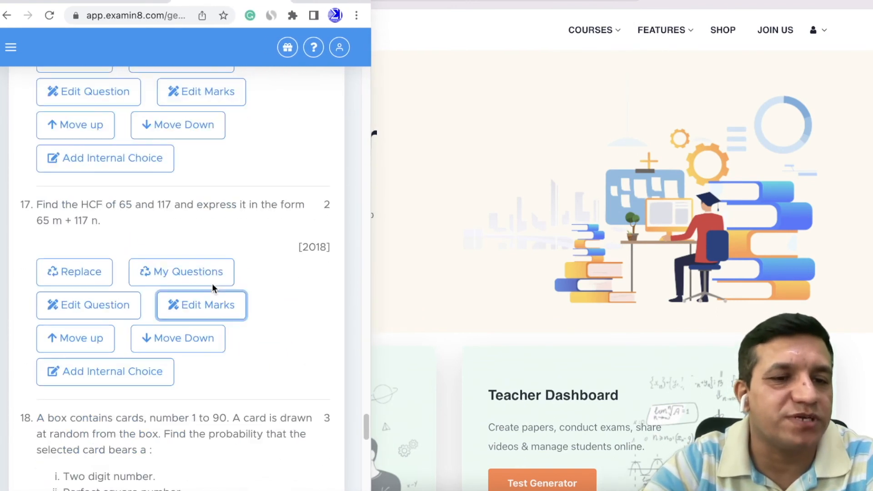
{"action": "scroll", "coordinate": [167, 261], "scroll_direction": "up", "scroll_amount": 10}
{"action": "scroll", "coordinate": [156, 277], "scroll_direction": "up", "scroll_amount": 15}
{"action": "scroll", "coordinate": [137, 318], "scroll_direction": "down", "scroll_amount": 20}
{"action": "scroll", "coordinate": [106, 355], "scroll_direction": "down", "scroll_amount": 10}
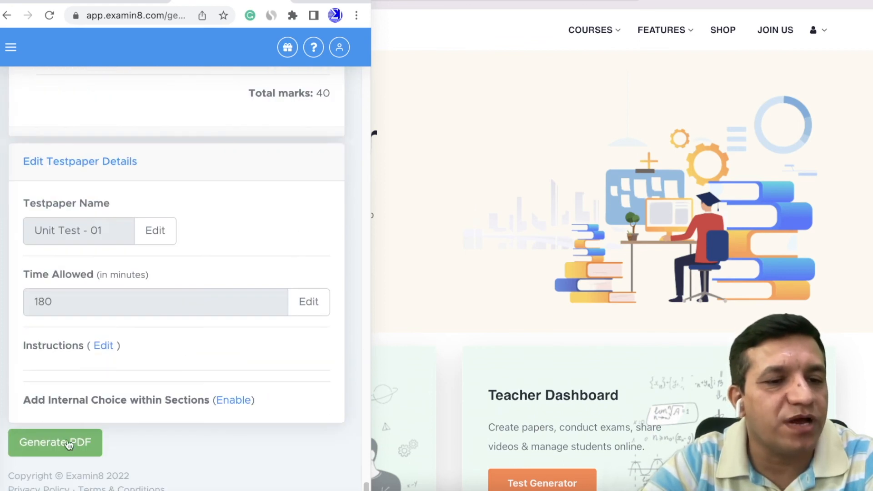
Generate the PDF of Unit Test - 01 and look over the My Question Papers list in a widened window.
{"action": "left_click", "coordinate": [58, 447]}
{"action": "left_click", "coordinate": [321, 186]}
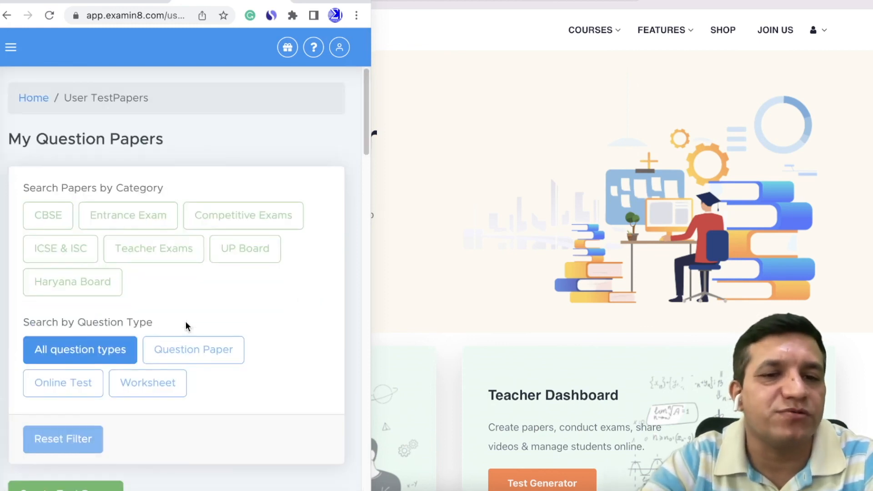
{"action": "scroll", "coordinate": [367, 302], "scroll_direction": "down", "scroll_amount": 10}
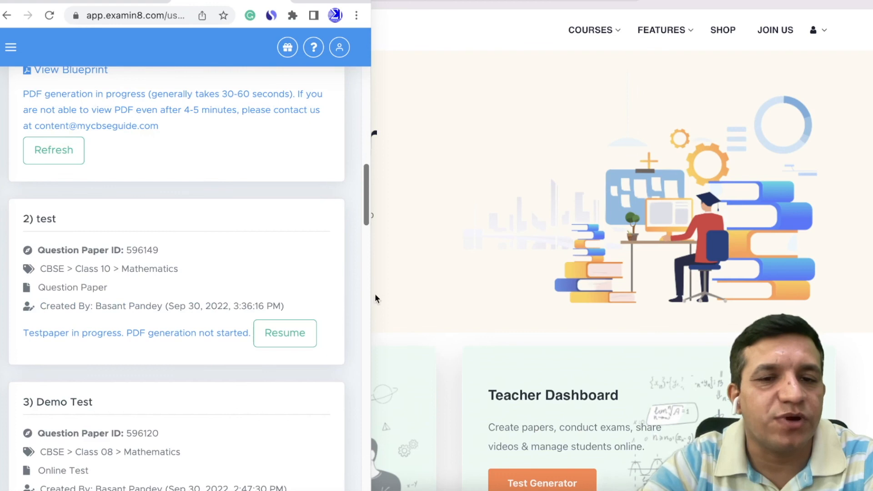
{"action": "left_click_drag", "start_coordinate": [370, 304], "coordinate": [872, 304]}
{"action": "scroll", "coordinate": [451, 301], "scroll_direction": "up", "scroll_amount": 10}
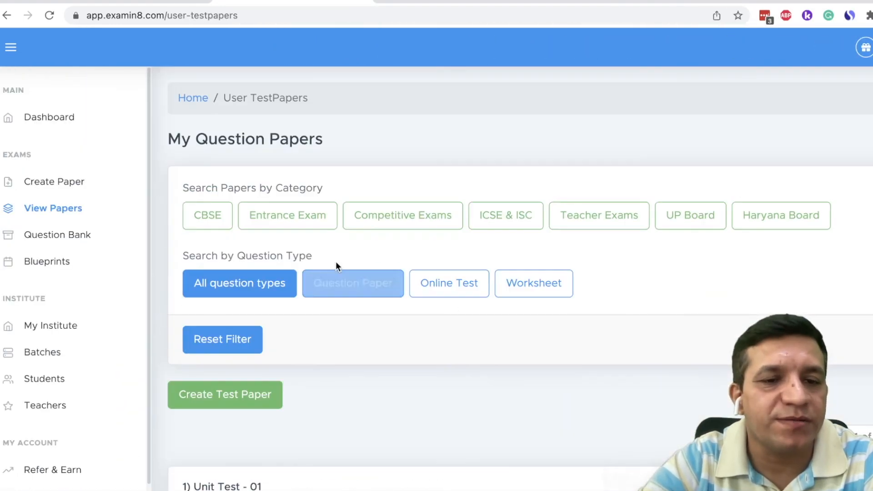
Open the question PDF of Unit Test - 01 and check the school header, time allowed and maximum marks on its first page.
{"action": "scroll", "coordinate": [337, 267], "scroll_direction": "down", "scroll_amount": 5}
{"action": "left_click", "coordinate": [210, 451]}
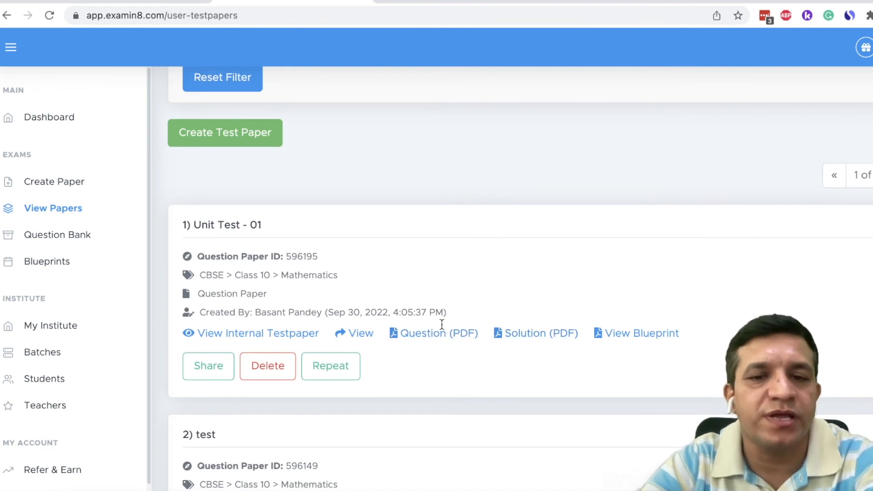
{"action": "left_click", "coordinate": [442, 5]}
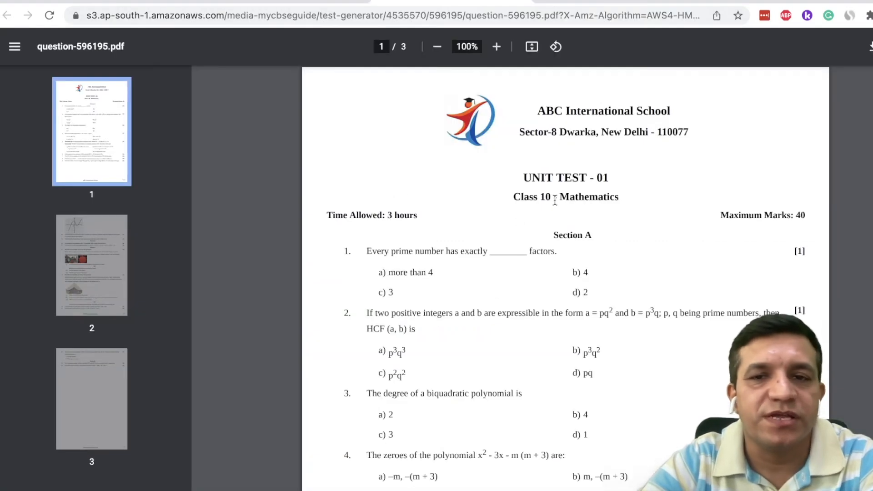
{"action": "scroll", "coordinate": [555, 199], "scroll_direction": "down", "scroll_amount": 5}
{"action": "scroll", "coordinate": [555, 173], "scroll_direction": "up", "scroll_amount": 5}
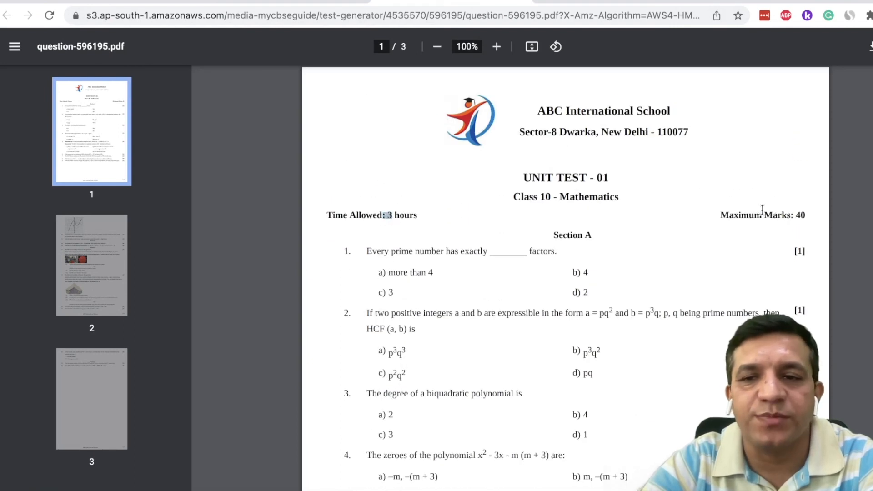
Review the question PDF's second page, down to the internal choice in group question 15 on the vacation tent.
{"action": "scroll", "coordinate": [600, 232], "scroll_direction": "down", "scroll_amount": 20}
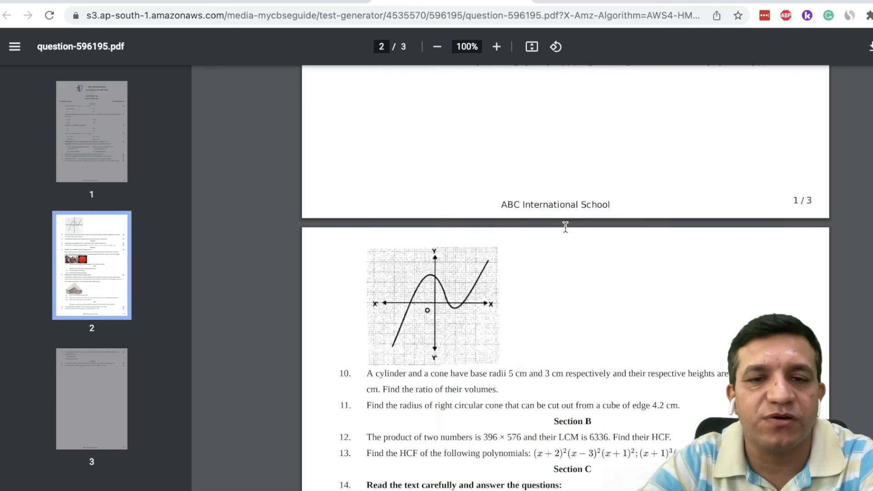
{"action": "scroll", "coordinate": [563, 233], "scroll_direction": "down", "scroll_amount": 4}
{"action": "scroll", "coordinate": [563, 234], "scroll_direction": "up", "scroll_amount": 2}
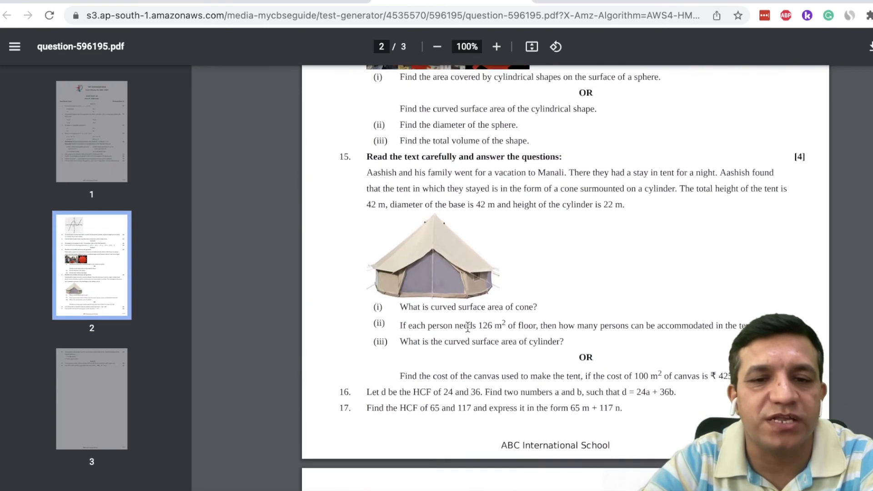
{"action": "left_click_drag", "start_coordinate": [476, 325], "coordinate": [533, 373]}
{"action": "left_click", "coordinate": [608, 376]}
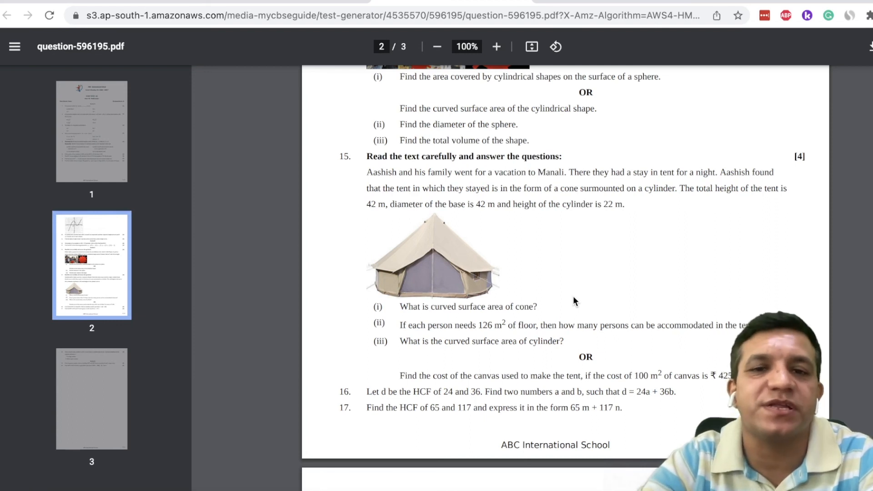
View the solution PDF of Unit Test - 01 with its answer explanations and return to the Examin8 home page.
{"action": "scroll", "coordinate": [604, 310], "scroll_direction": "up", "scroll_amount": 10}
{"action": "scroll", "coordinate": [605, 311], "scroll_direction": "up", "scroll_amount": 5}
{"action": "left_click", "coordinate": [591, 2]}
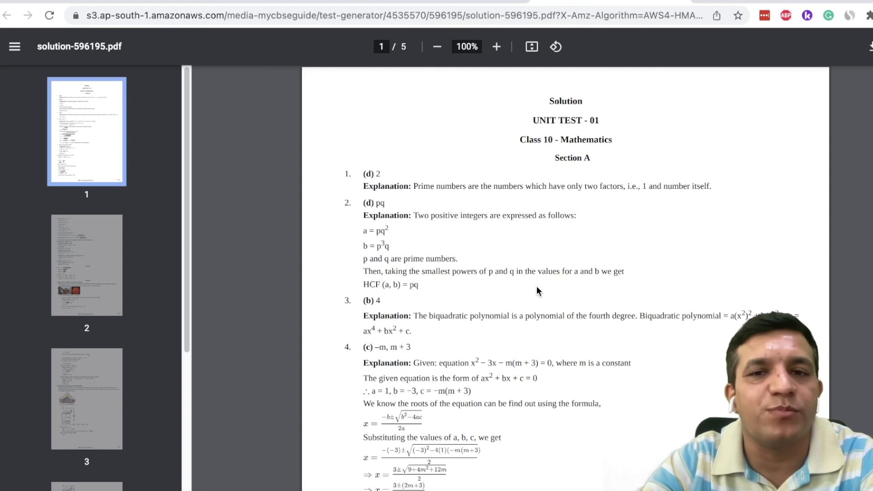
{"action": "left_click", "coordinate": [282, 2]}
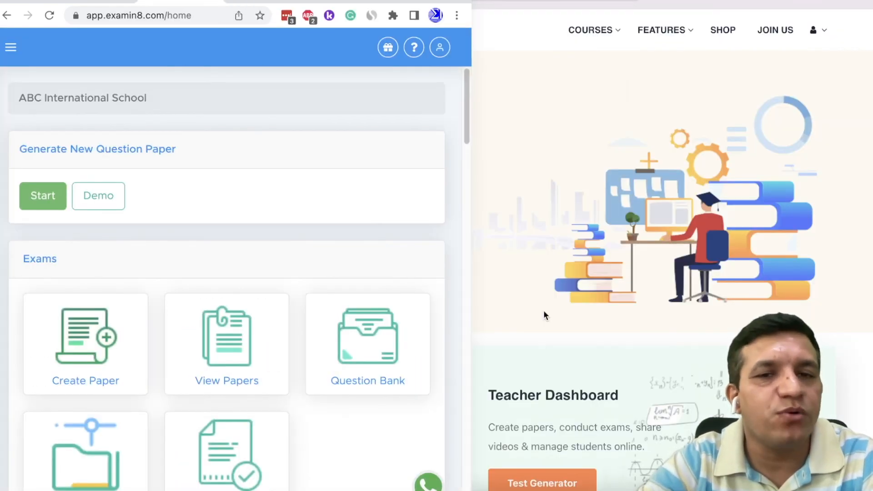